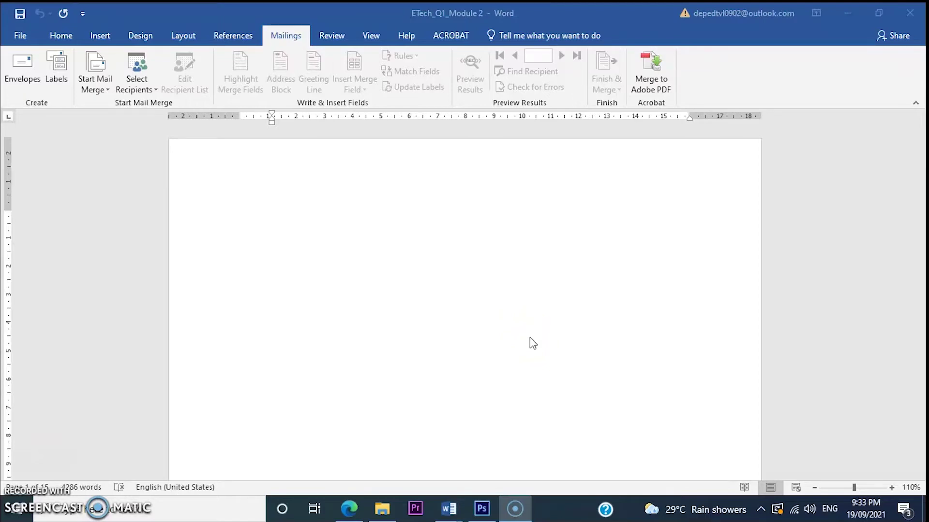
- Launch the Step-by-Step Mail Merge Wizard from the Mailings tab
click(62, 20)
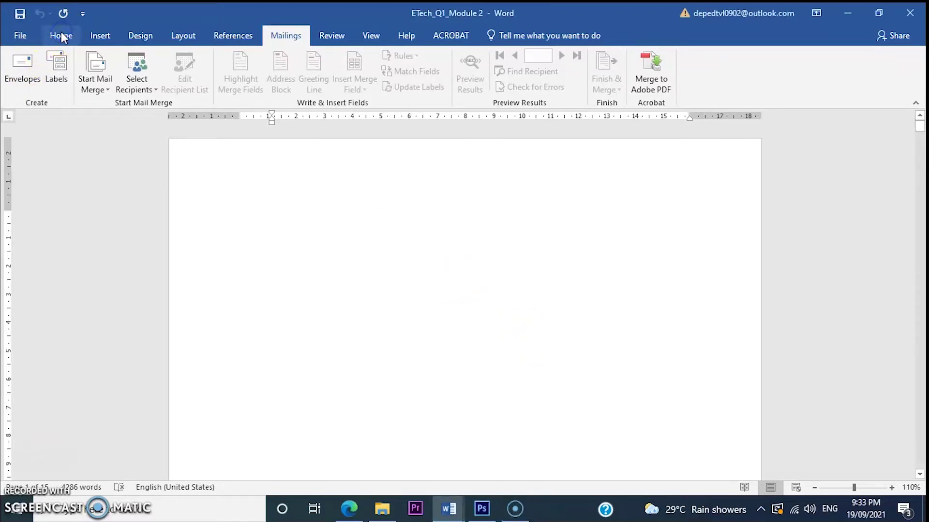
click(62, 37)
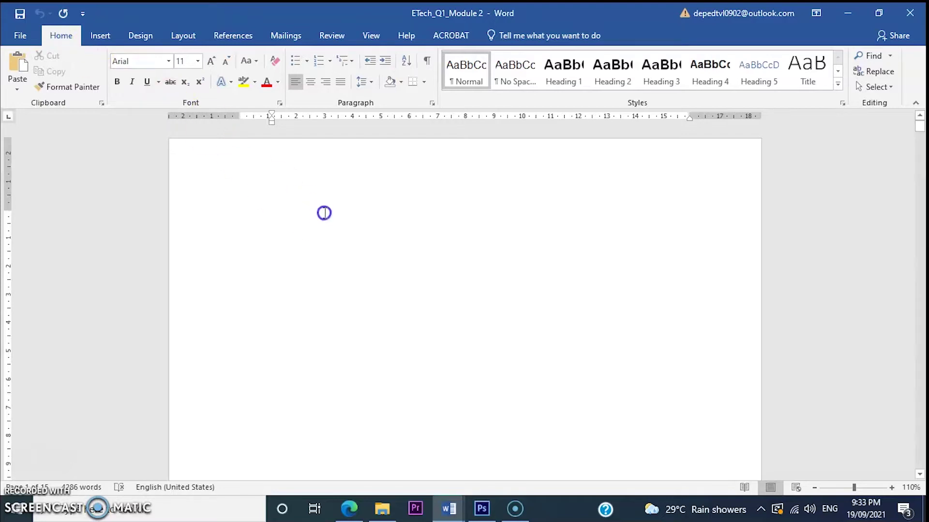
click(292, 37)
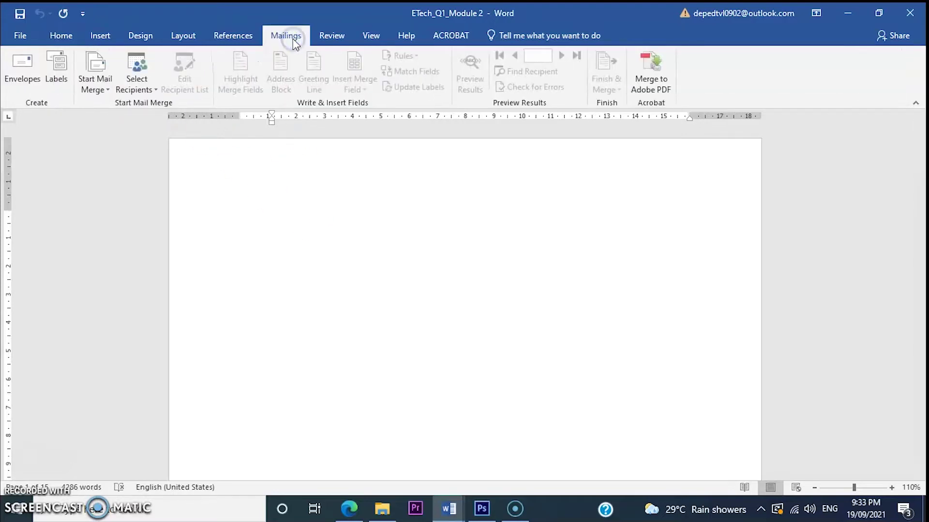
click(104, 95)
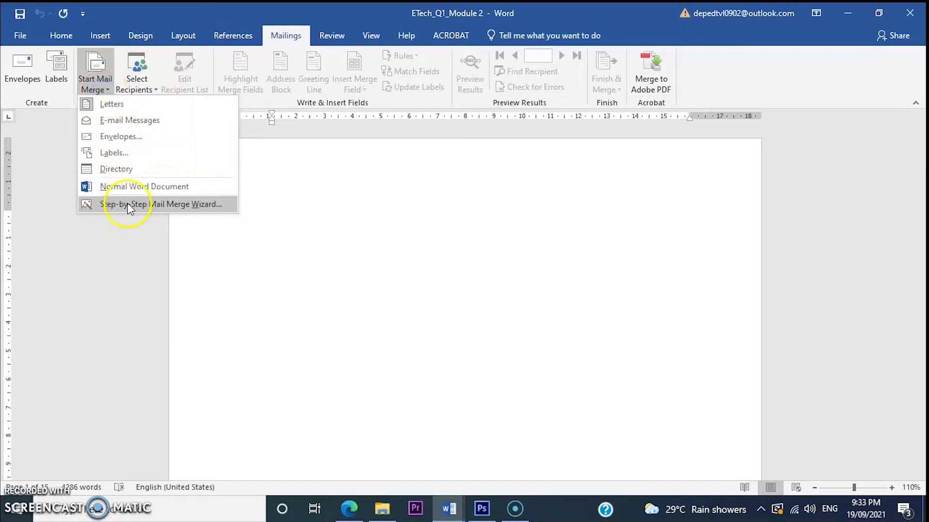
click(127, 204)
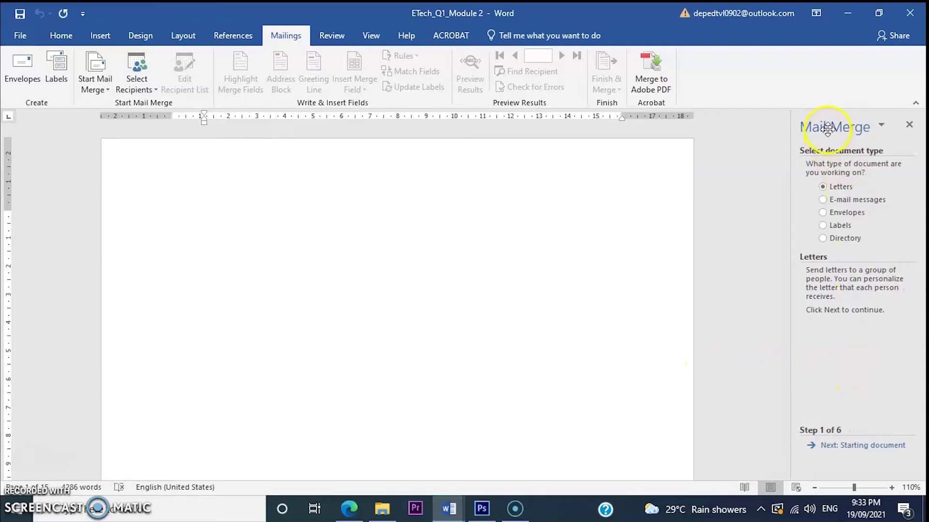
- Advance the wizard to step 3, choose 'Type a new list' and click Create
click(816, 446)
click(817, 446)
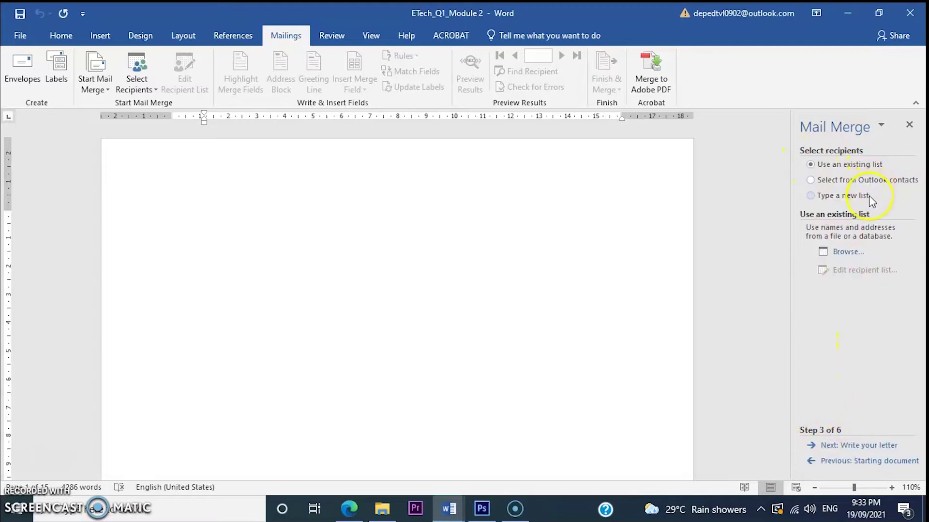
click(810, 196)
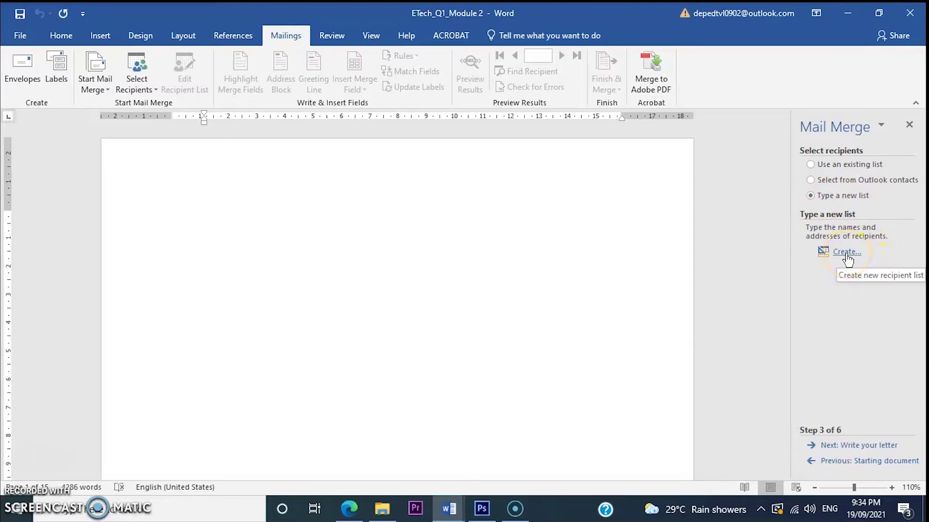
click(846, 254)
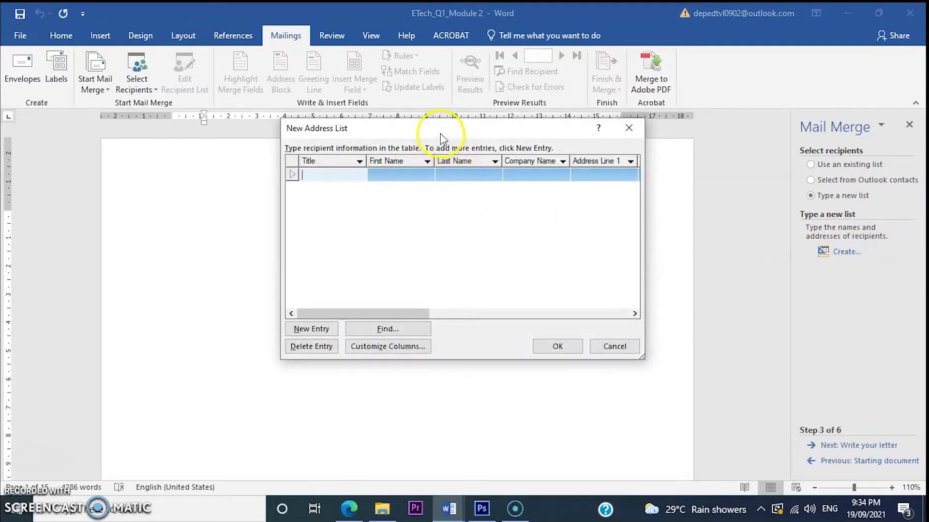
- Enter the first recipient's first and last name and company ZYX
drag(441, 138, 549, 196)
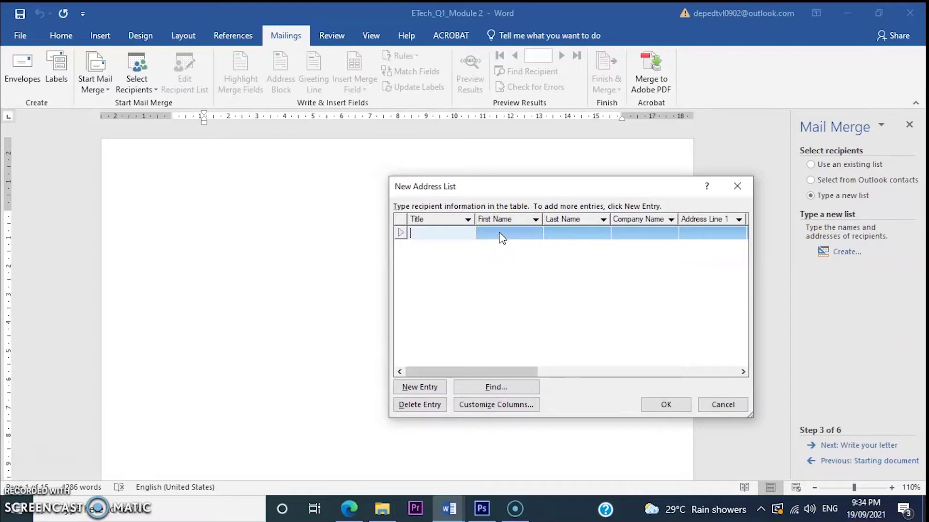
click(499, 233)
key(Tab)
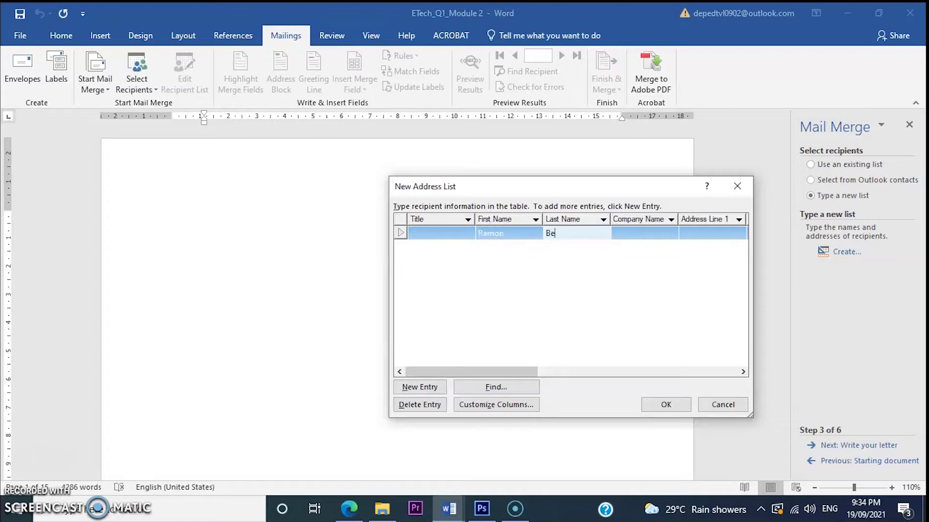
key(Tab)
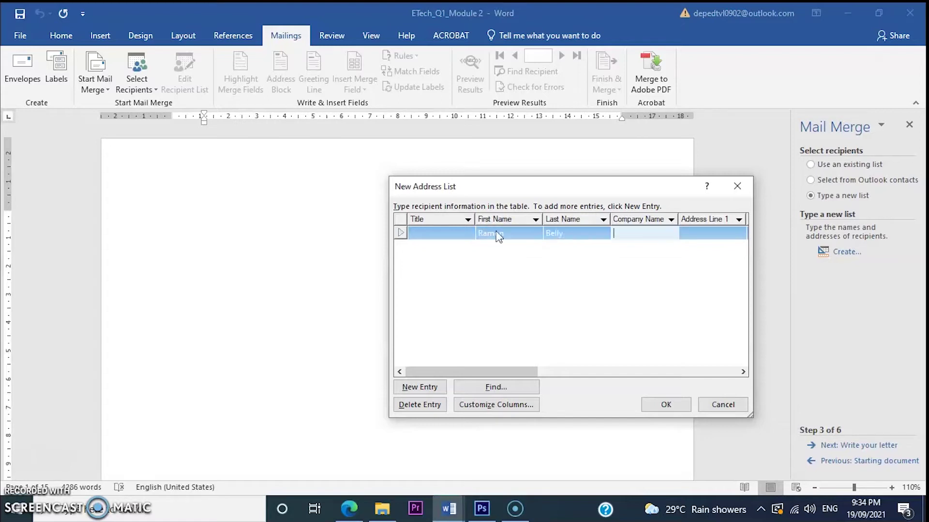
text(ZYK)
key(BackSpace)
text(X)
- Fill in the first recipient's address line and city
click(575, 229)
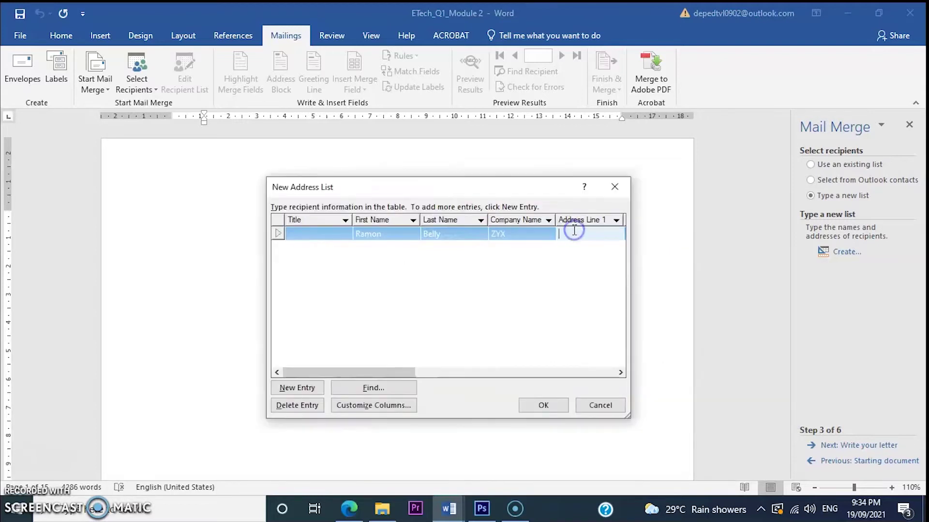
text(Red)
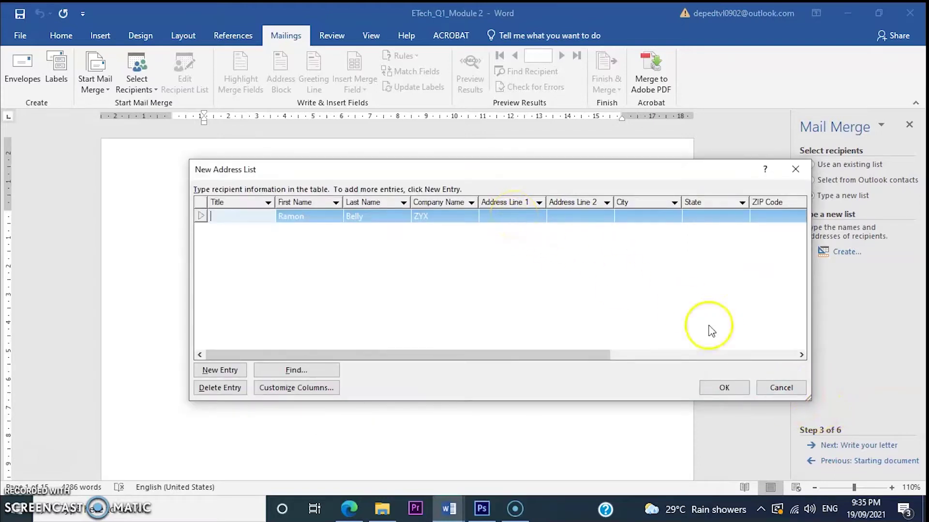
click(648, 215)
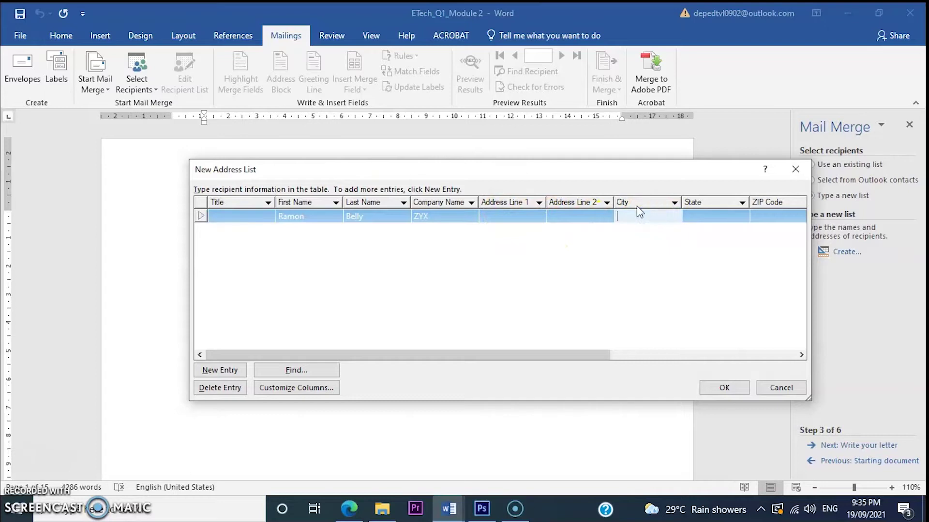
text(Puerto Pr)
text(incesa )
text(City)
key(Tab)
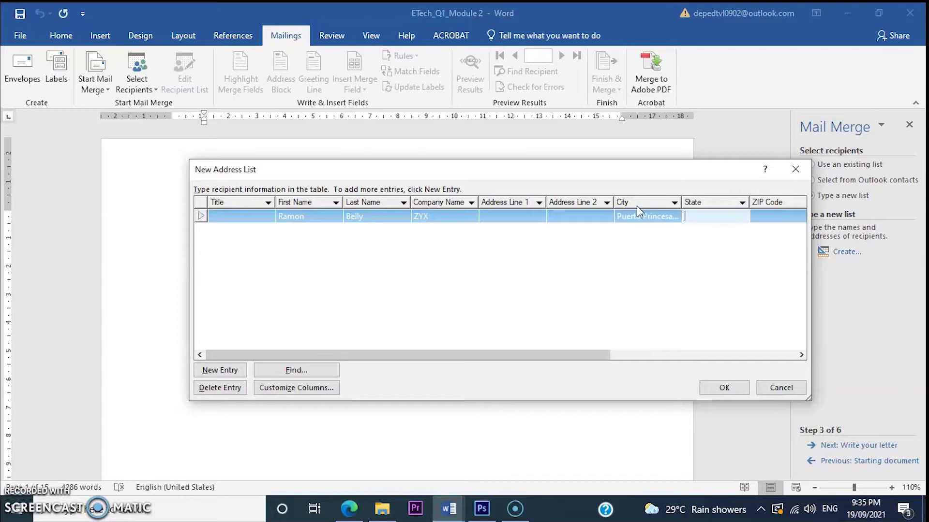
click(585, 357)
click(221, 371)
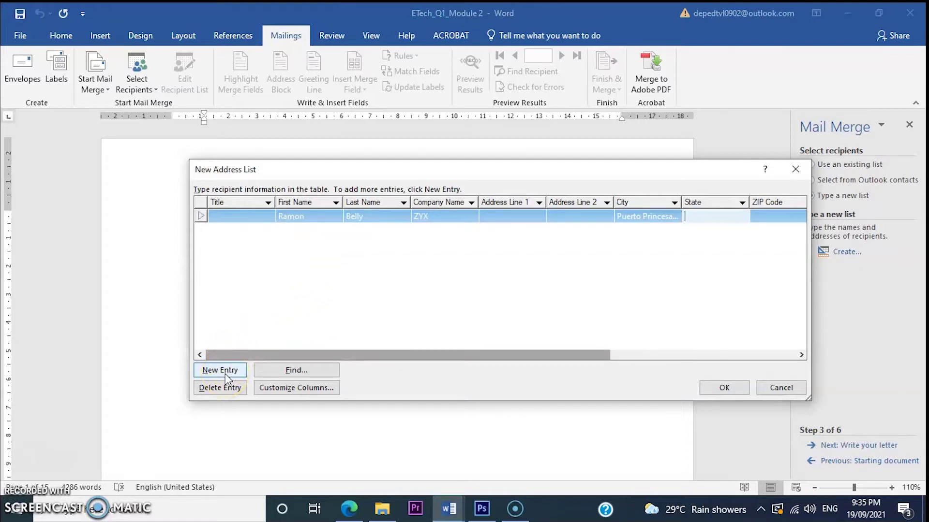
- Add a second recipient from company BGC with an address line and city Manila
click(226, 378)
click(305, 234)
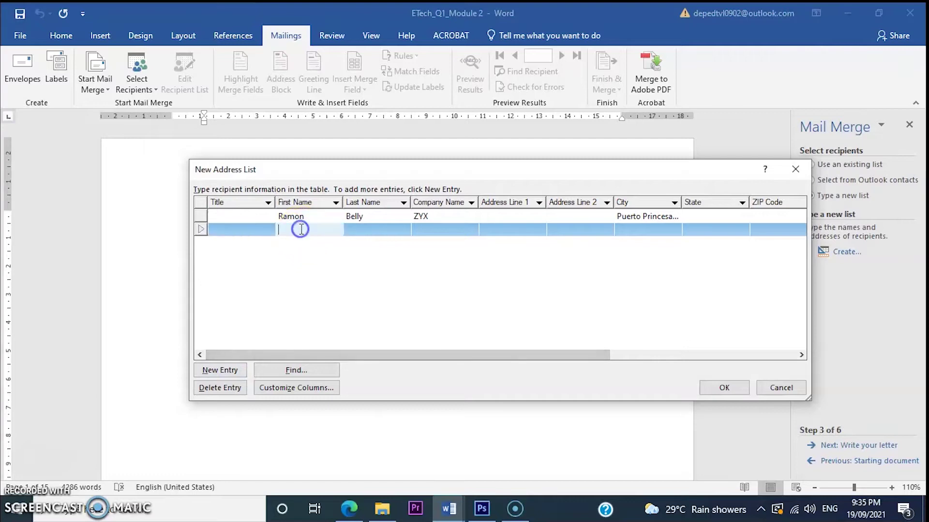
key(Tab)
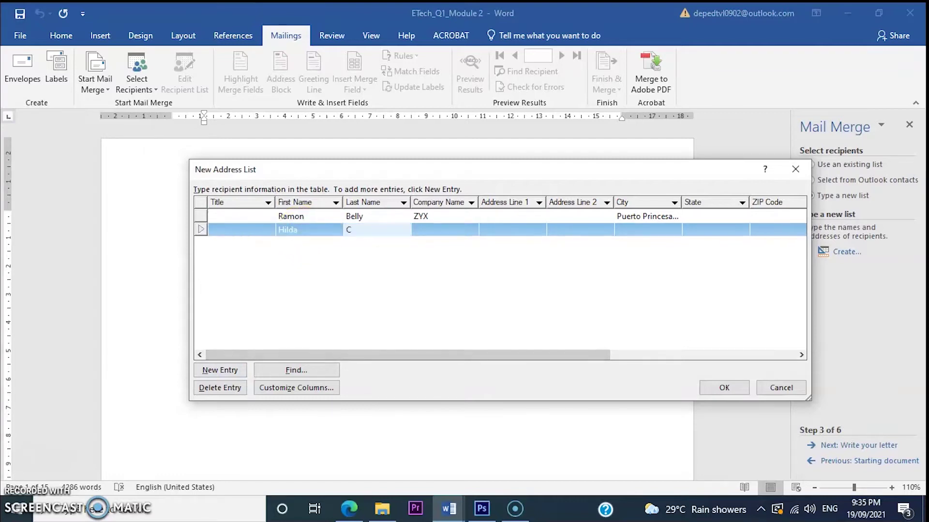
key(Tab)
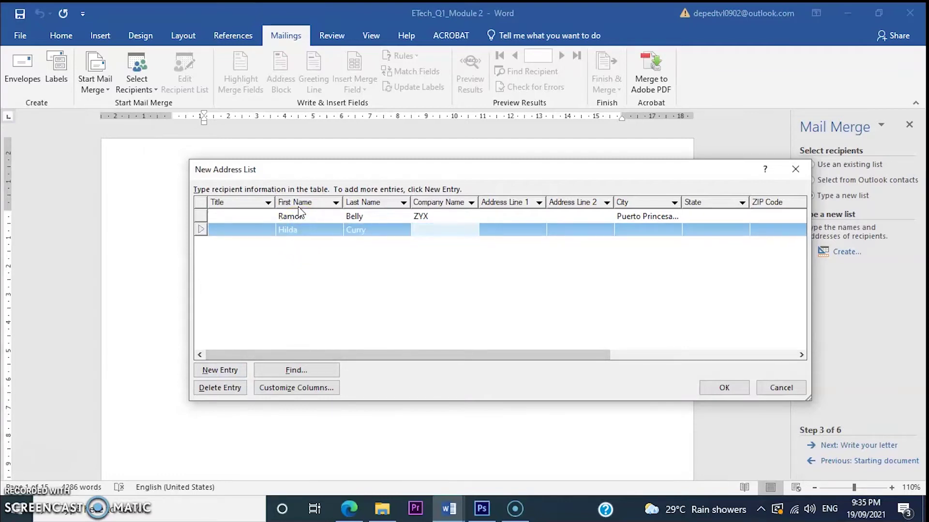
text(BGC)
click(504, 229)
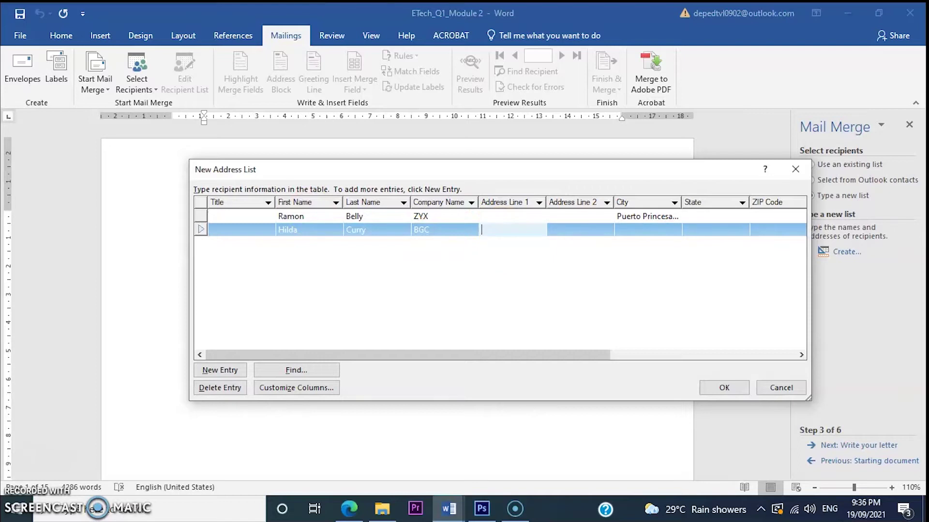
text(Warm Stree)
key(Tab)
key(Tab)
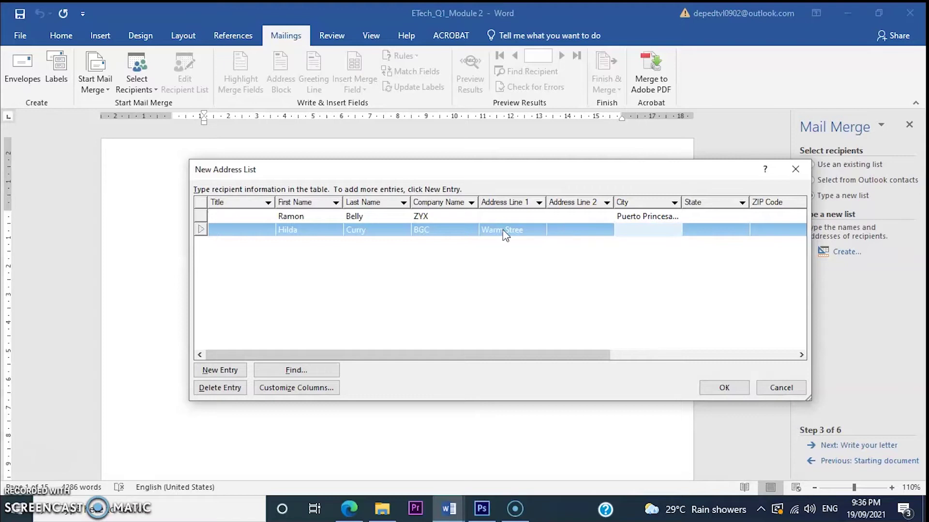
text(Manila)
click(303, 256)
- Start a third recipient entry and close the New Address List with OK
click(230, 370)
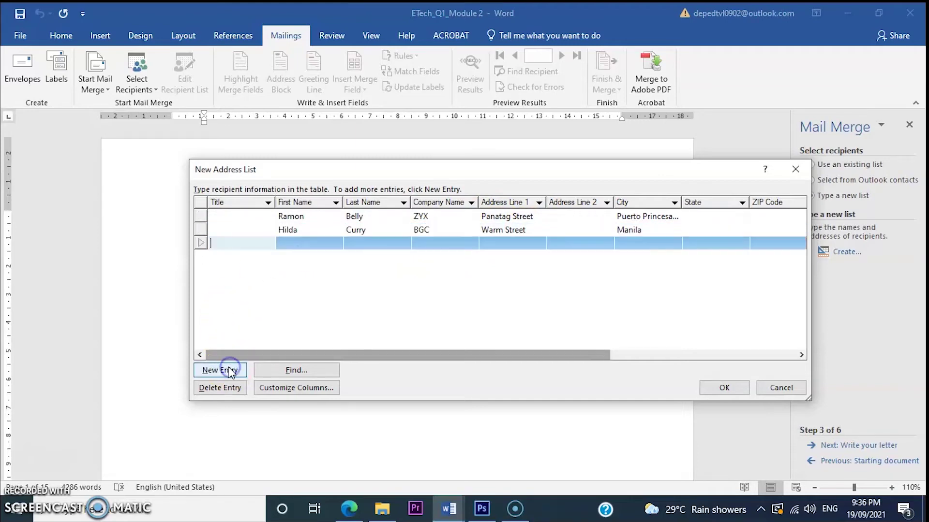
click(299, 242)
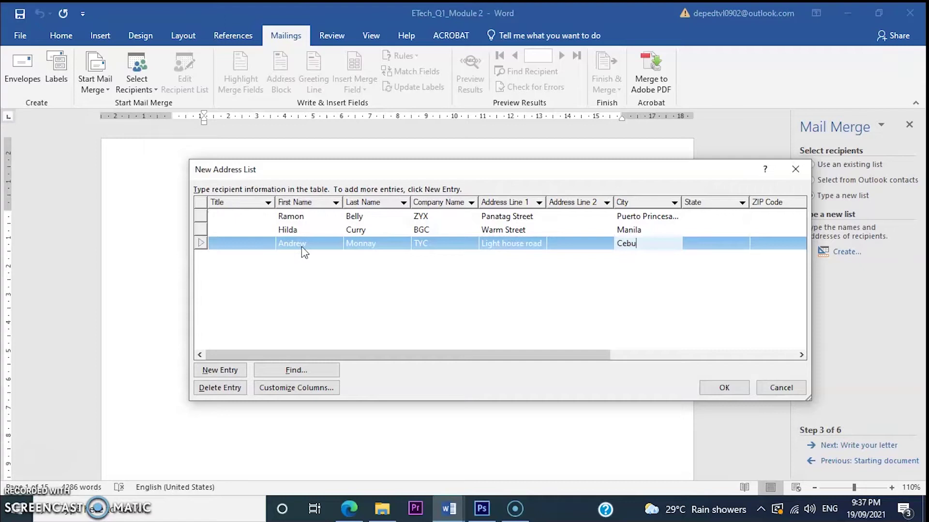
click(724, 389)
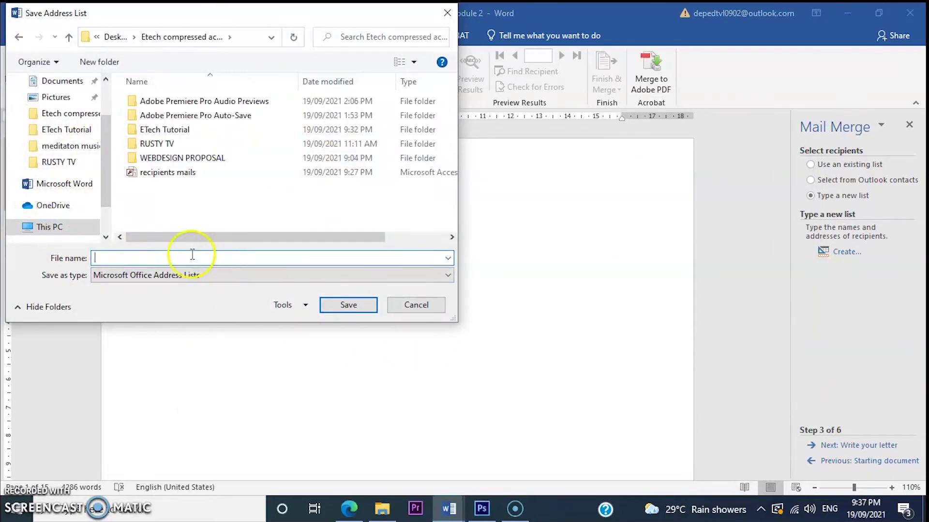
- Save the recipient list under the existing mails file name and paste the letter text
click(174, 173)
click(347, 306)
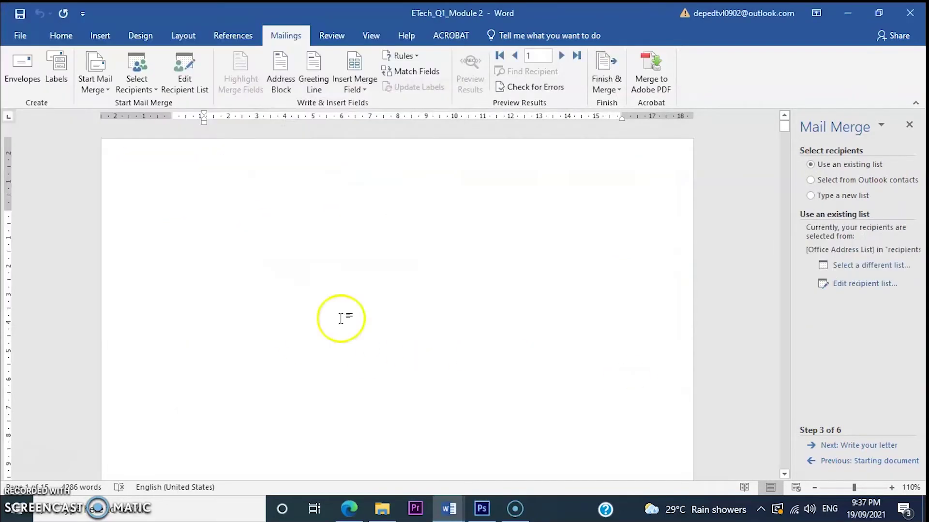
click(224, 238)
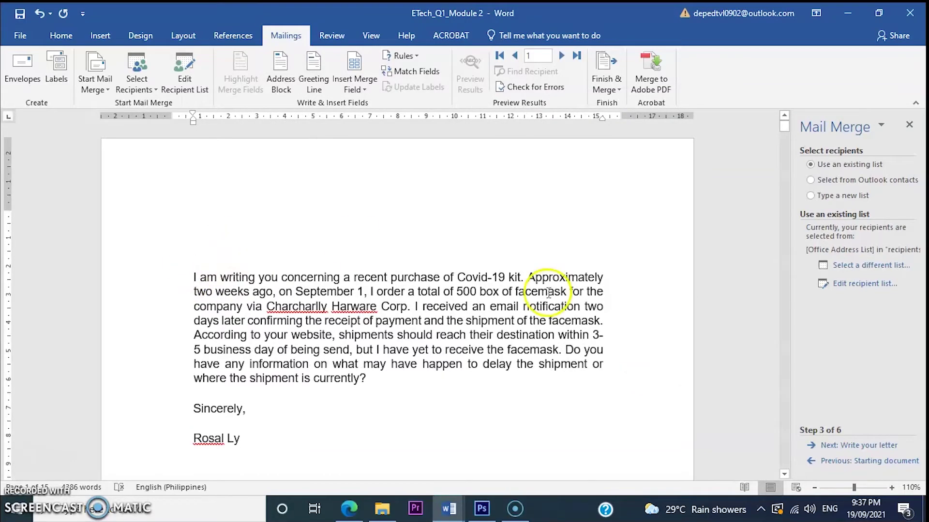
- Review the recipients, then insert an address block using the name format with title and suffix
click(851, 284)
click(641, 380)
click(843, 446)
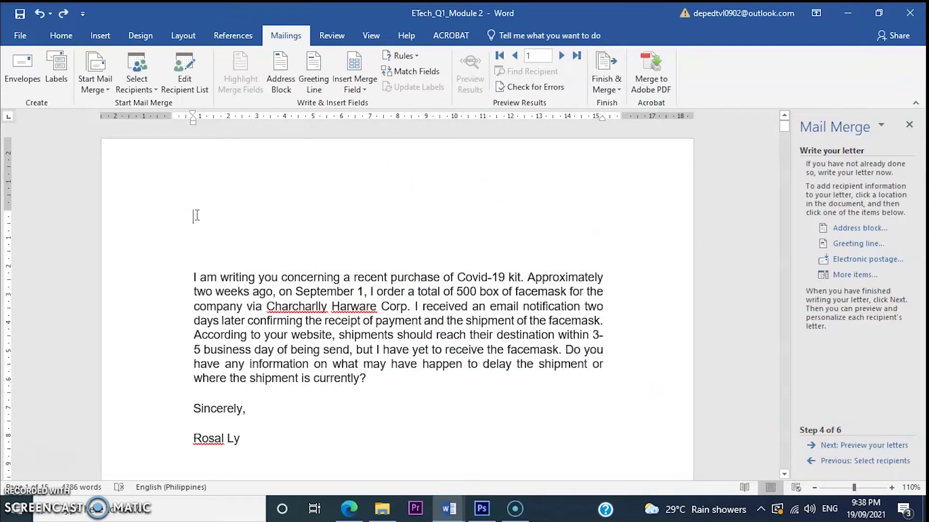
click(828, 229)
click(467, 232)
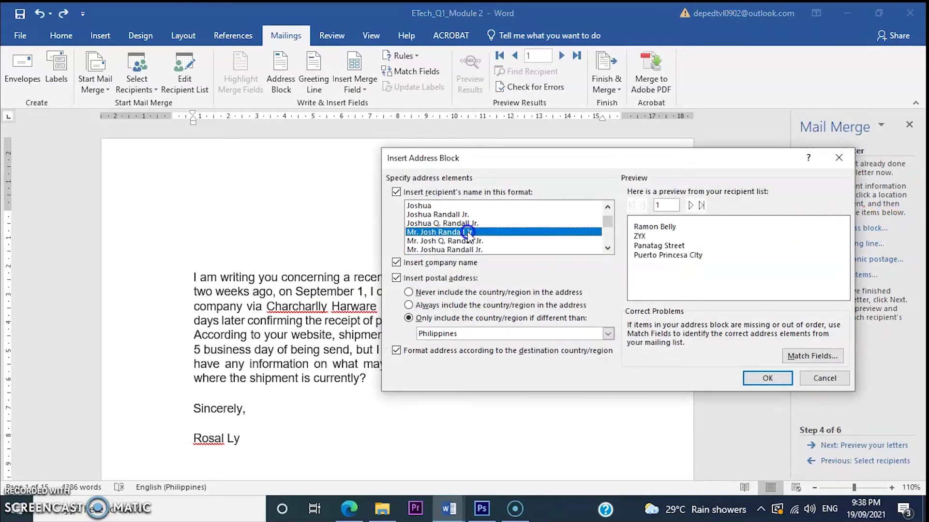
key(Return)
key(Return)
key(Return)
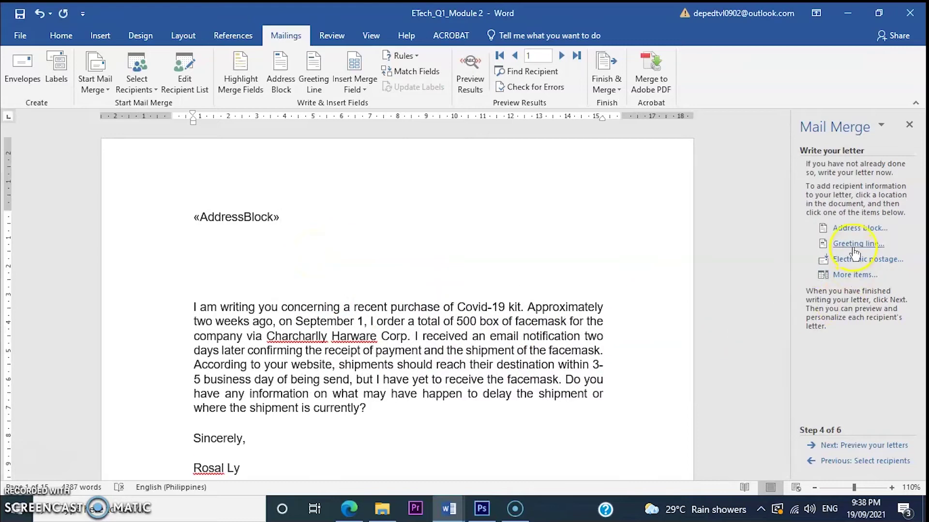
- Insert a 'Dear' greeting line with the recipient's name and chosen punctuation
click(855, 244)
drag(458, 132, 543, 175)
click(452, 205)
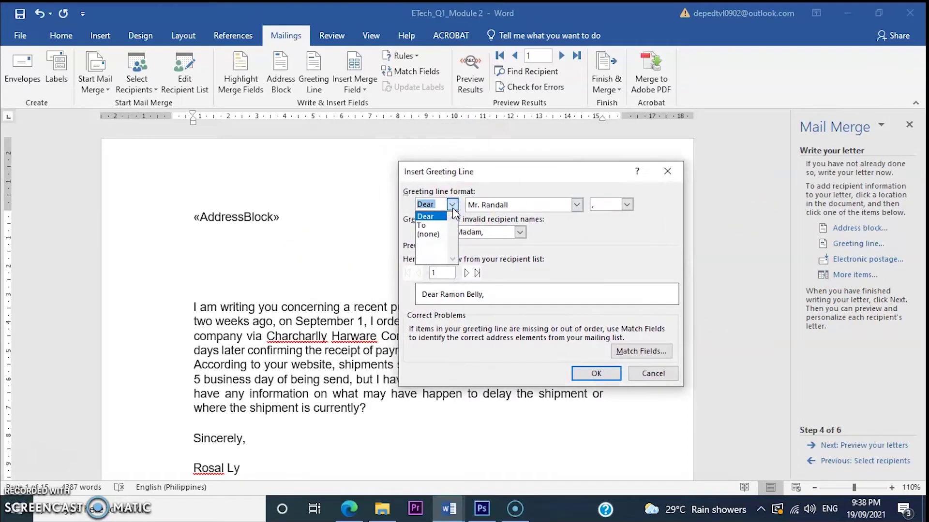
click(577, 205)
click(627, 205)
click(627, 205)
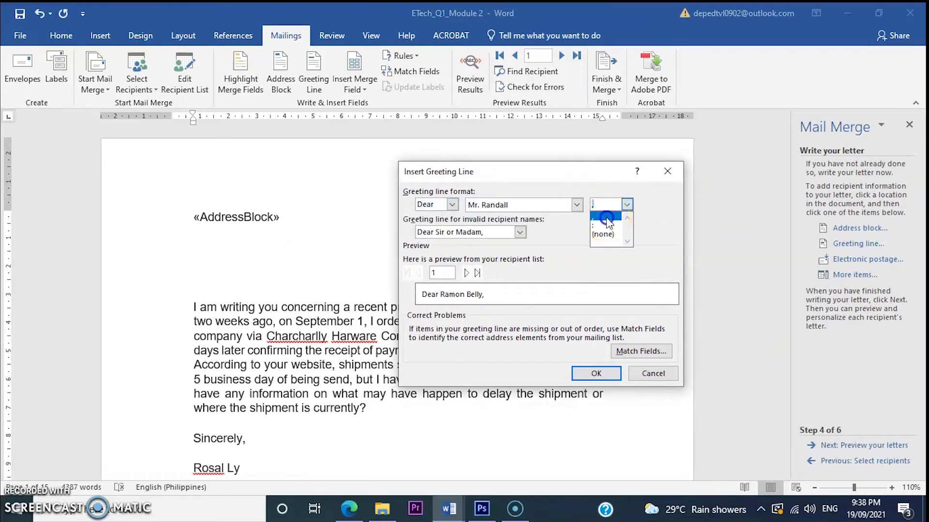
click(606, 220)
click(600, 374)
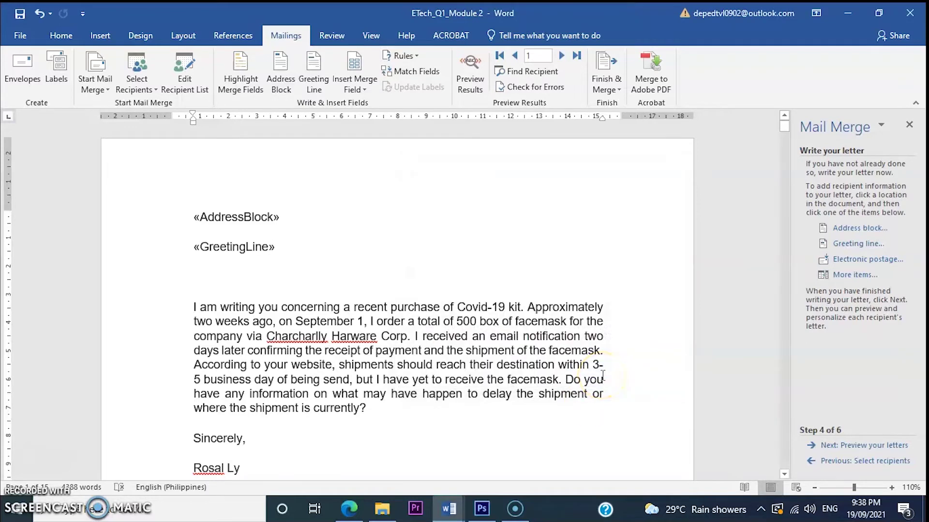
click(227, 217)
click(253, 246)
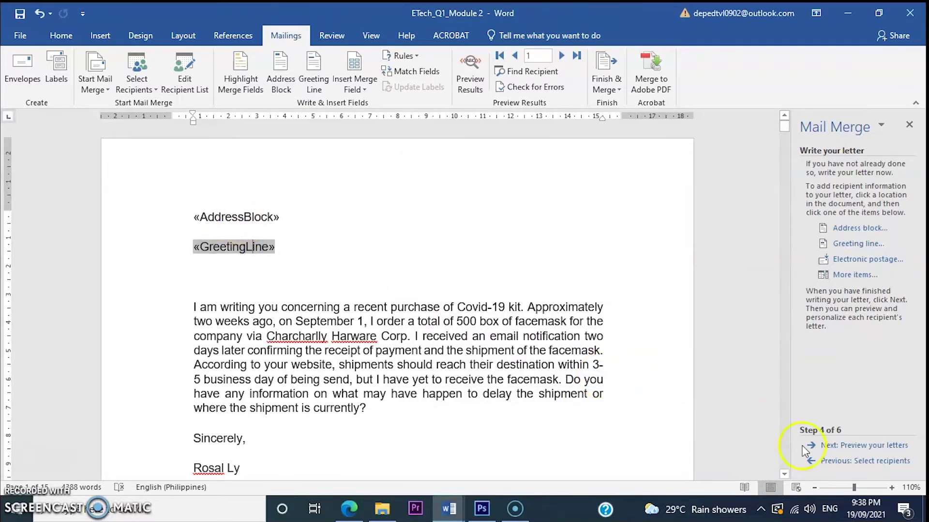
- Preview the merged letters, browsing forward and back through all three recipients
click(833, 445)
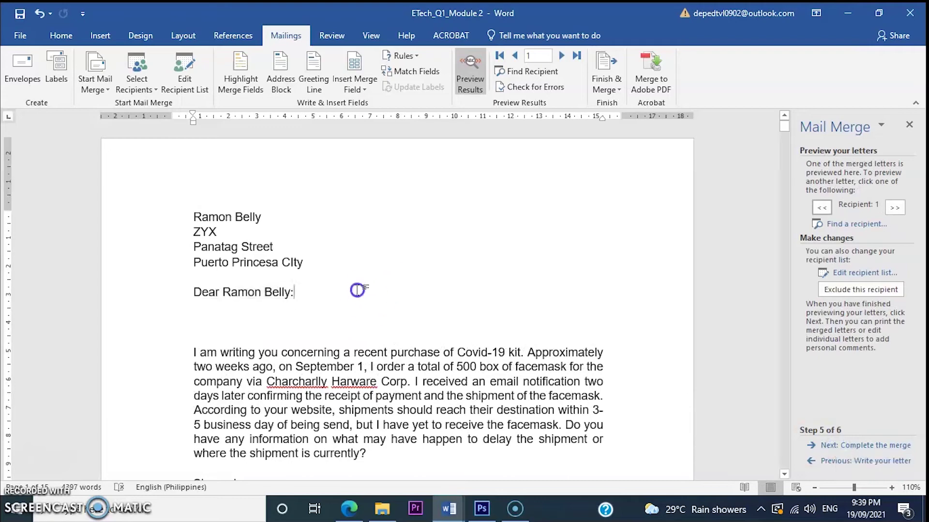
click(894, 208)
click(894, 207)
click(822, 208)
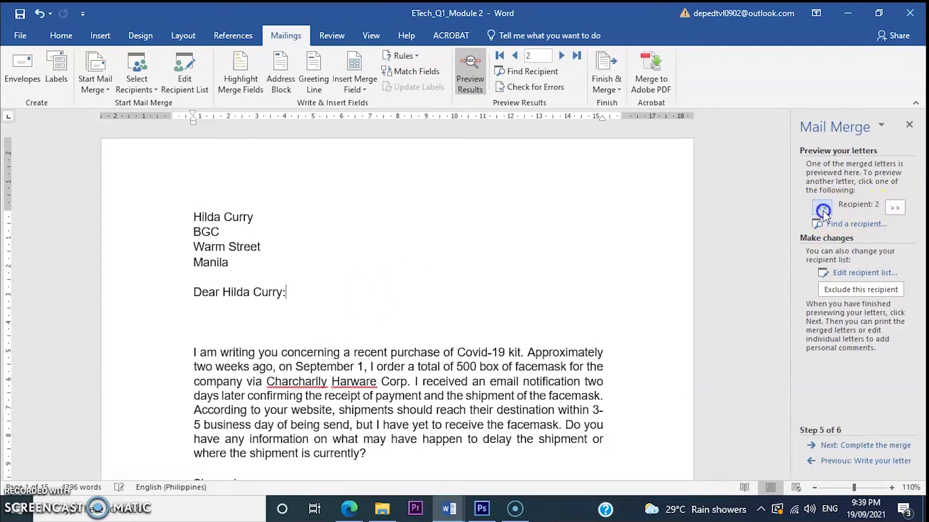
click(822, 208)
click(894, 208)
click(894, 208)
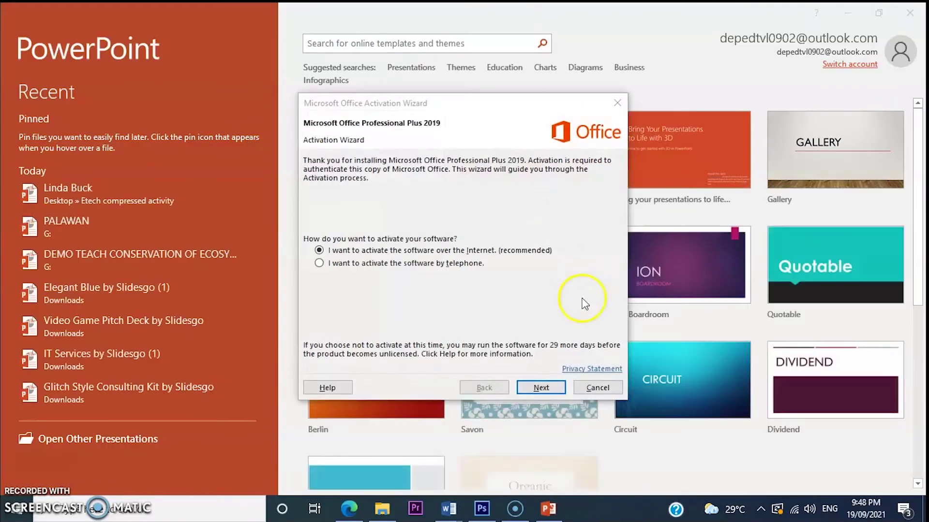
- Dismiss the activation prompt, create a blank presentation and delete both slide placeholders
click(597, 387)
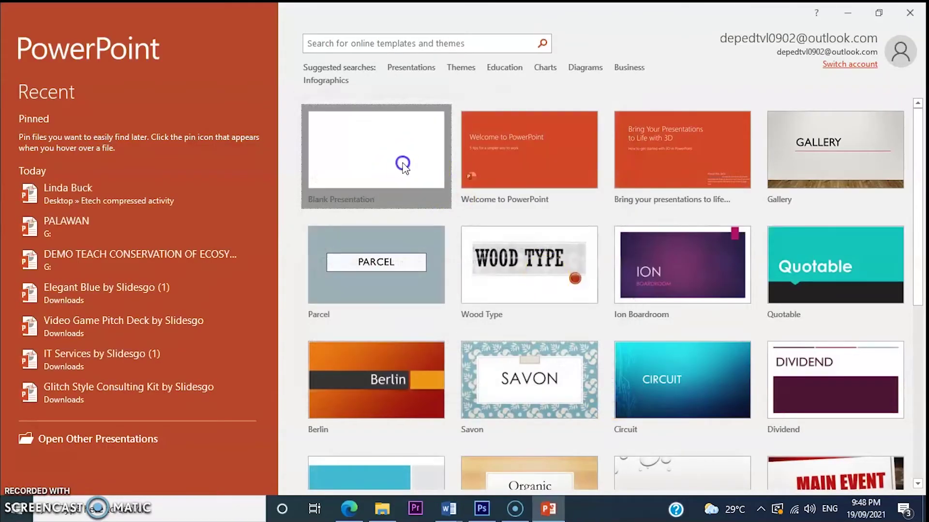
click(403, 166)
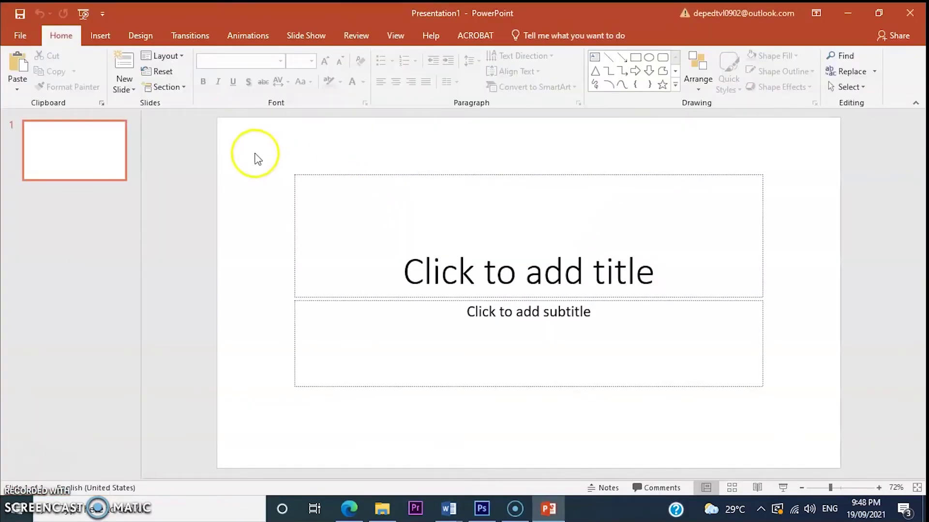
drag(235, 139, 822, 386)
key(Delete)
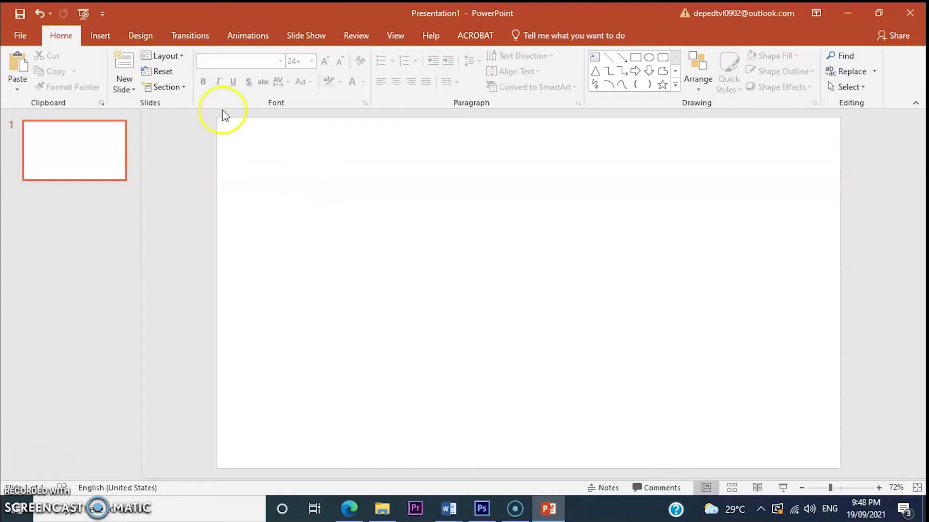
click(99, 37)
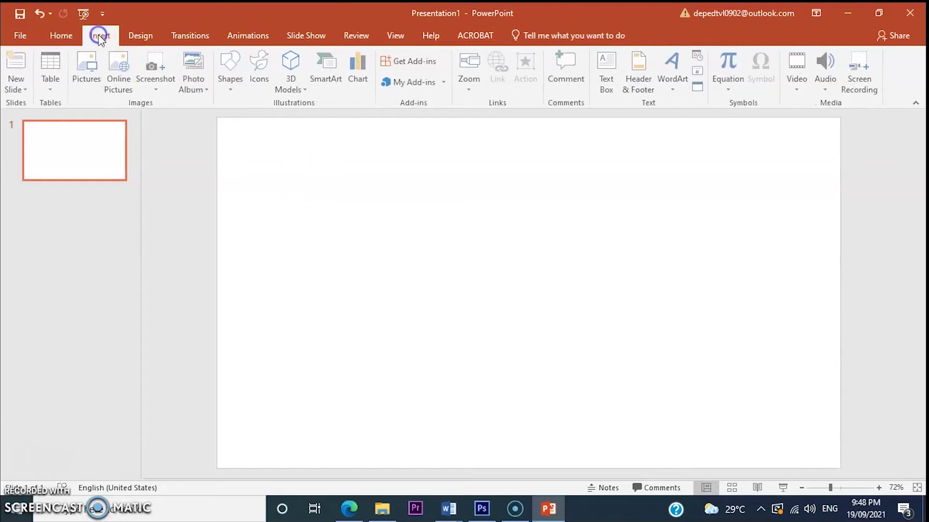
- Insert the laptop-2838921__480 photo and size it to 7.62 × 12.81 cm at the top-left
click(87, 82)
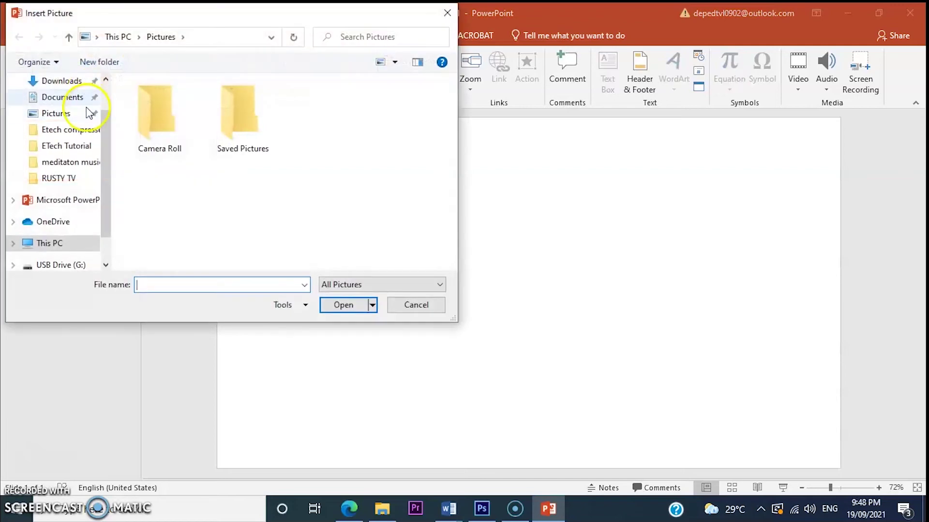
drag(105, 125, 104, 82)
click(72, 112)
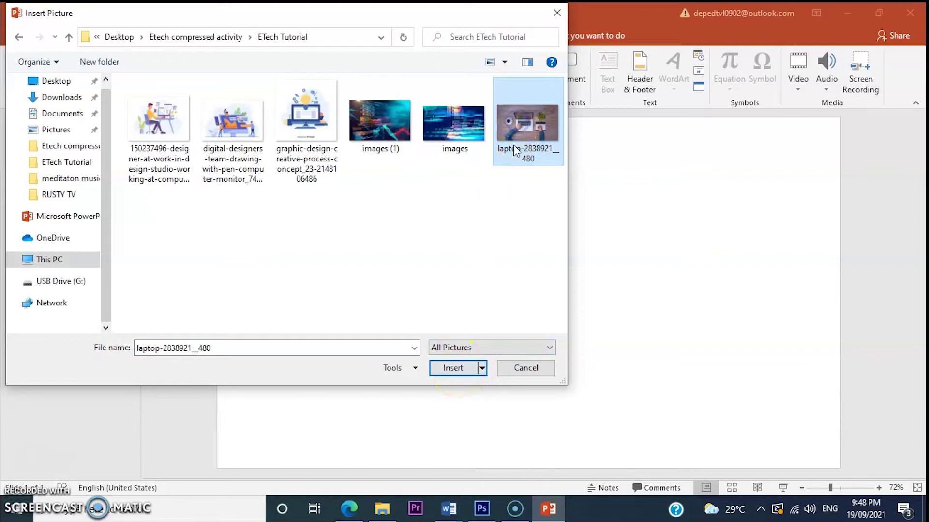
click(457, 375)
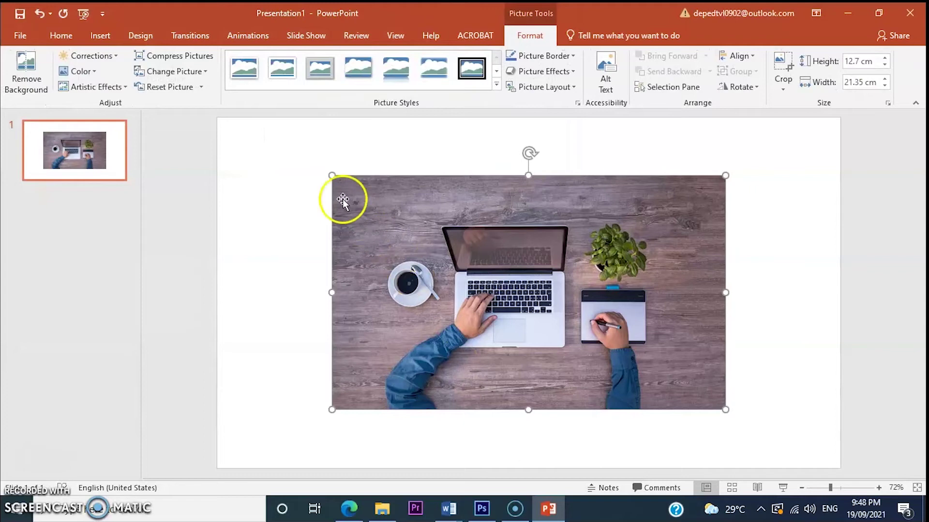
drag(332, 176, 518, 317)
drag(685, 358, 386, 213)
drag(420, 262, 453, 284)
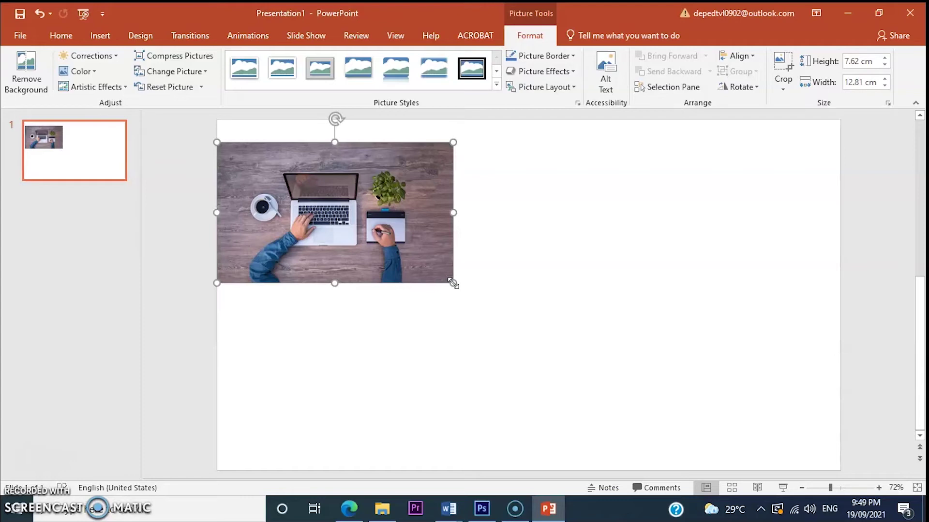
- Enlarge the laptop photo to 14.1 × 8.39 cm and insert the images (1) picture beside it
drag(453, 283, 477, 297)
drag(364, 163, 410, 179)
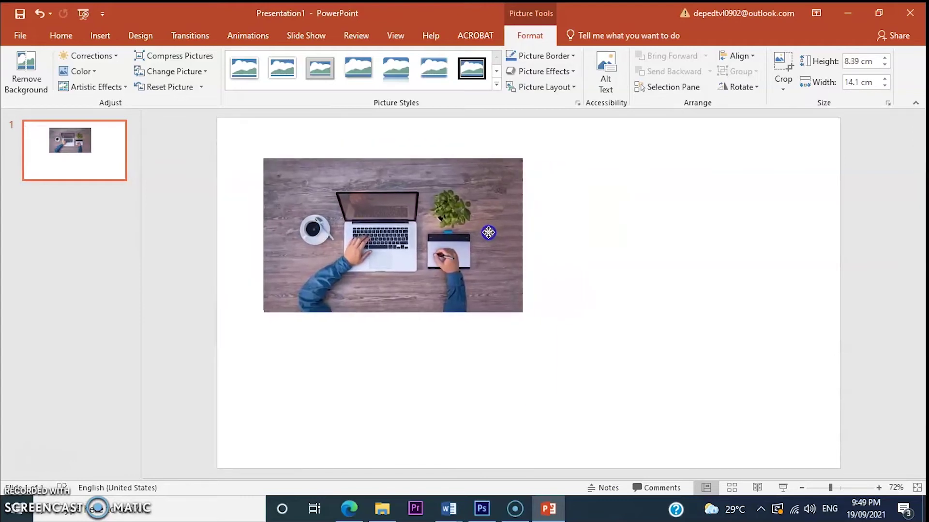
click(100, 35)
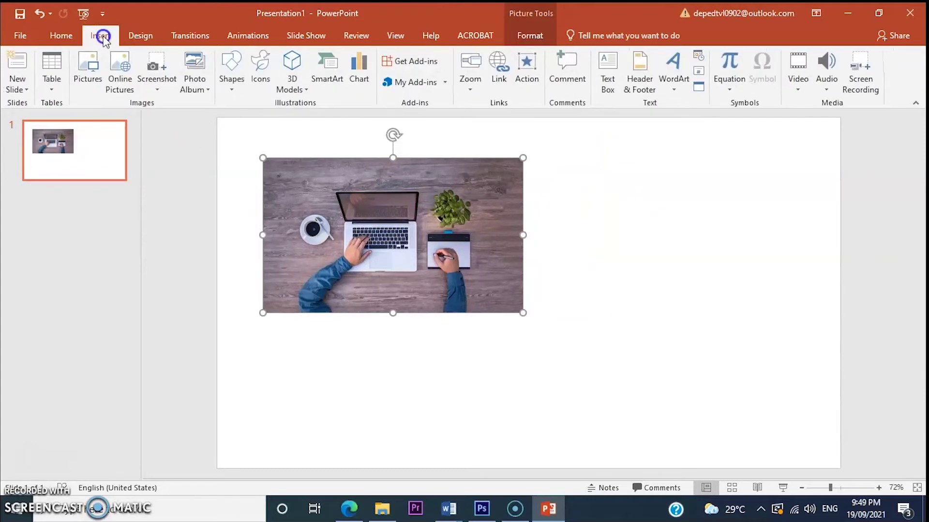
click(99, 72)
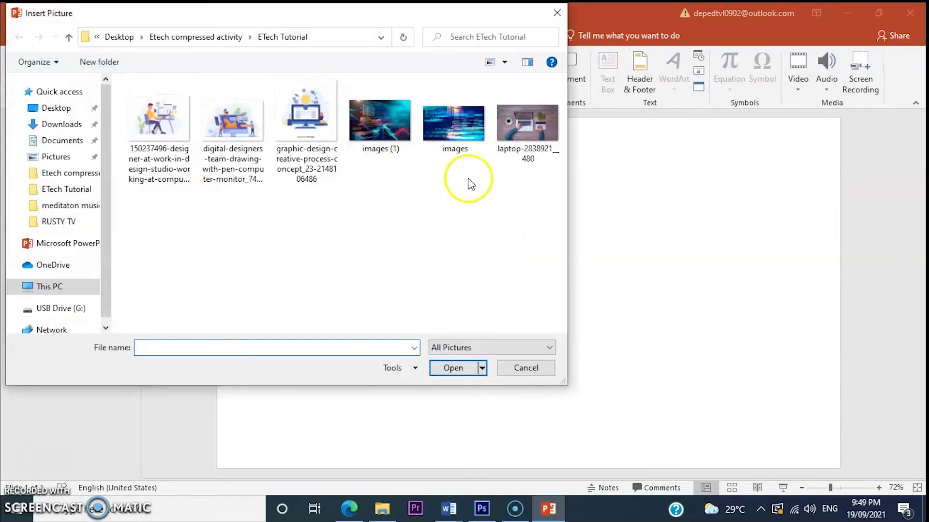
click(379, 140)
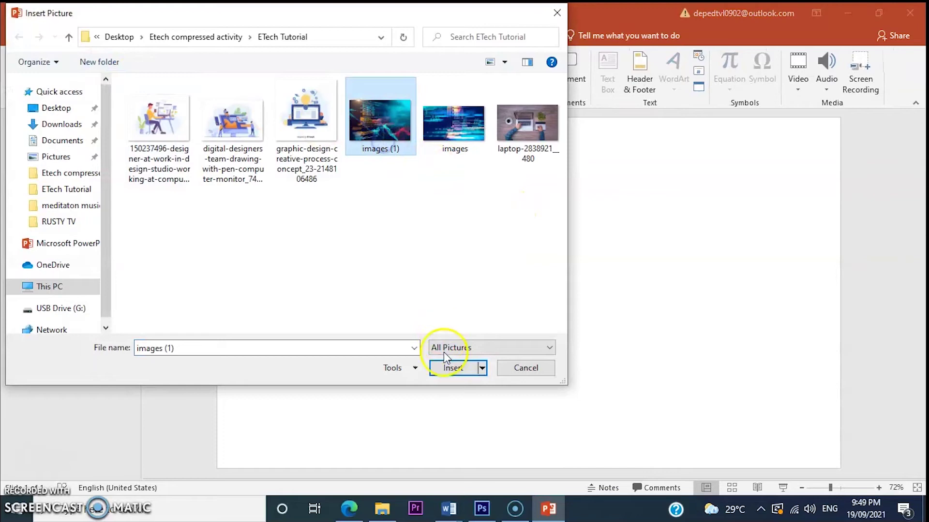
click(453, 368)
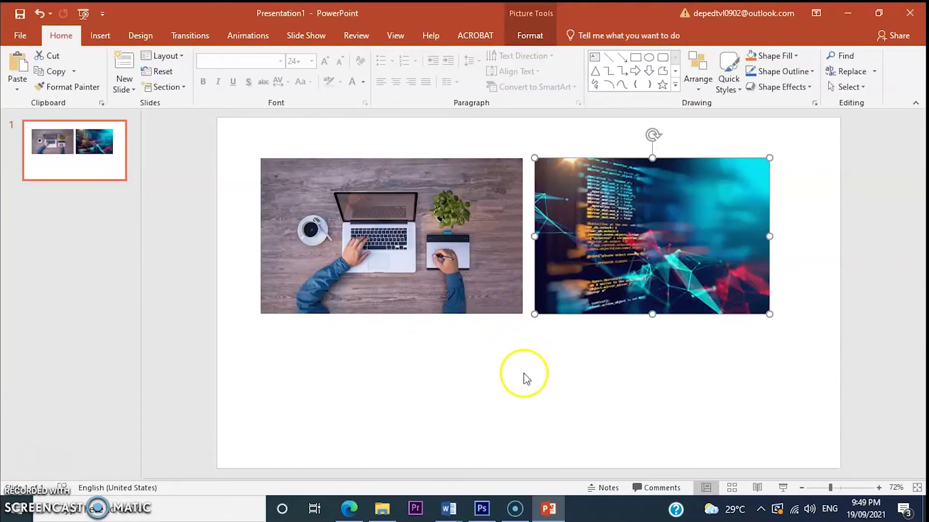
click(437, 280)
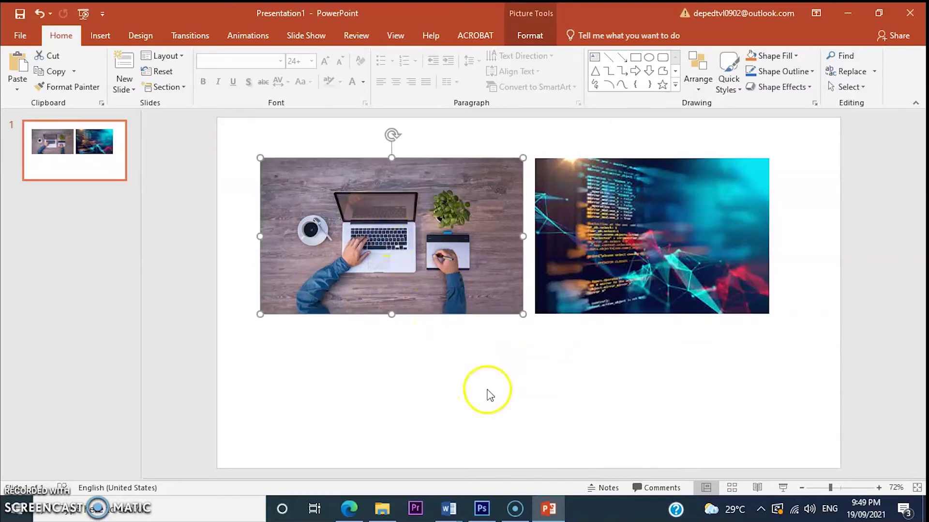
click(436, 280)
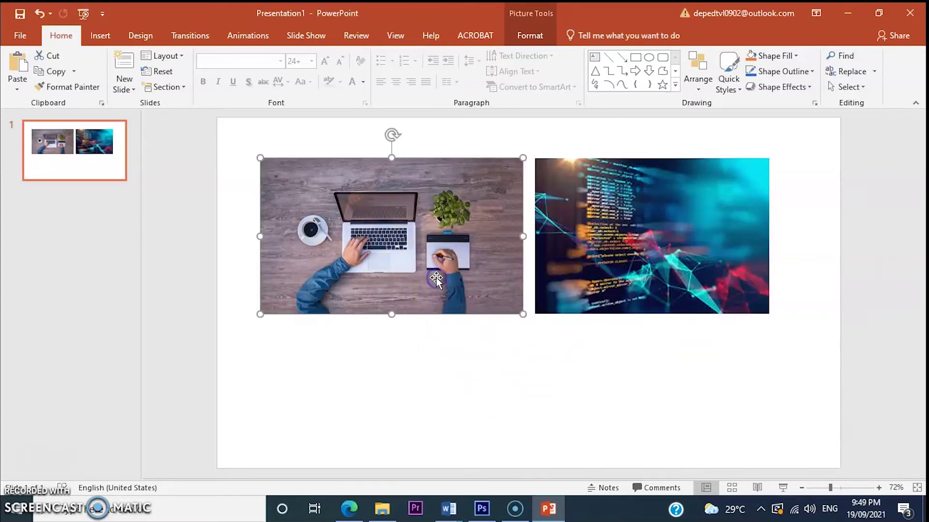
- Give the laptop photo a Float In entrance and the code picture a Wipe entrance
click(242, 41)
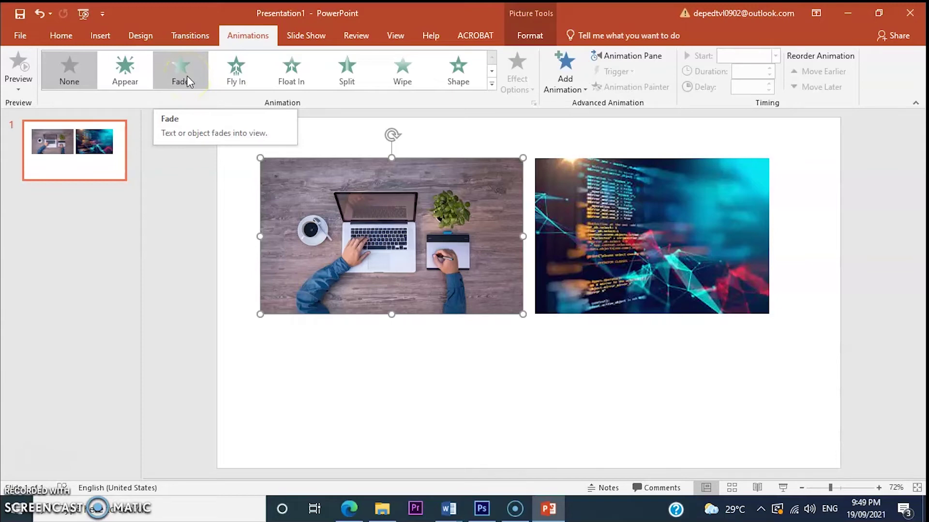
click(291, 78)
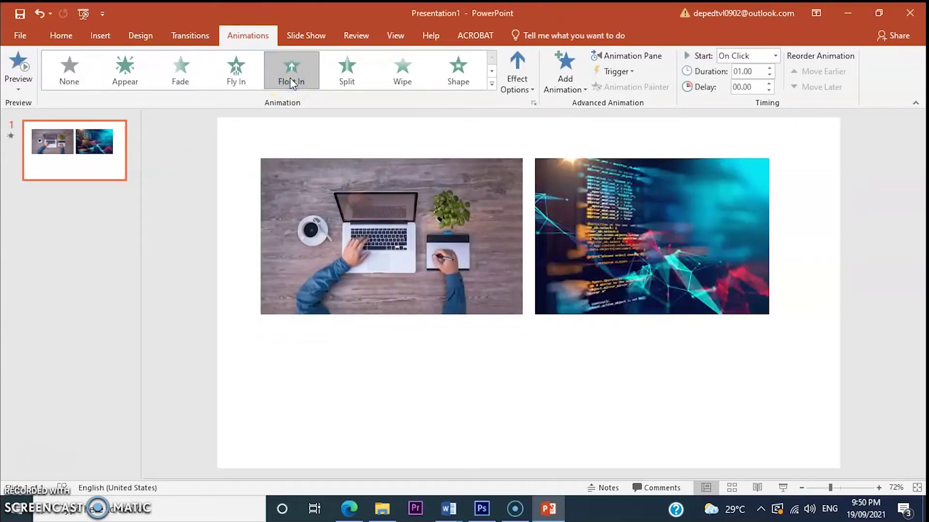
click(564, 199)
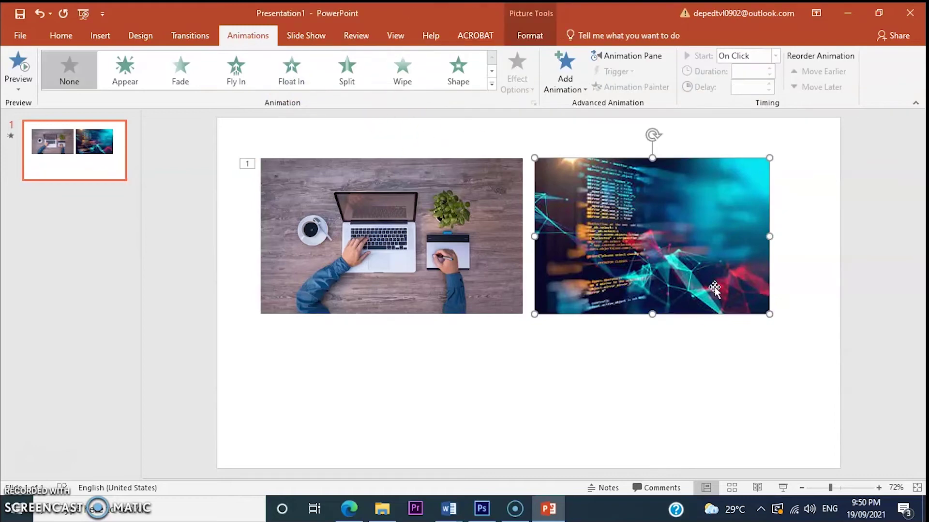
click(715, 300)
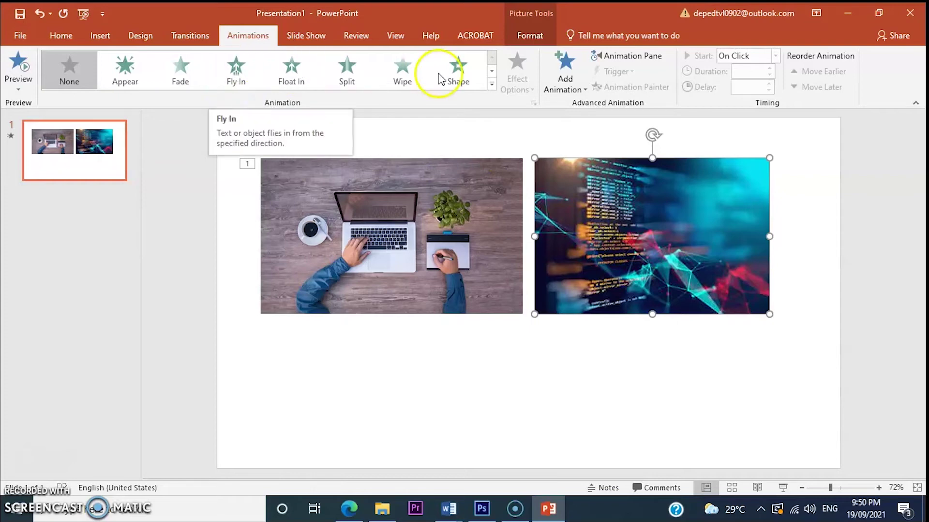
click(403, 73)
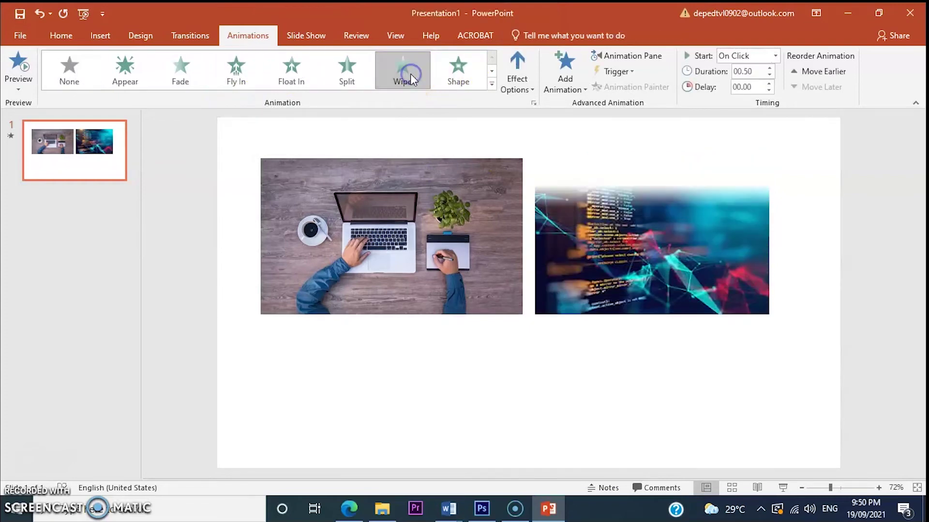
drag(477, 271, 436, 277)
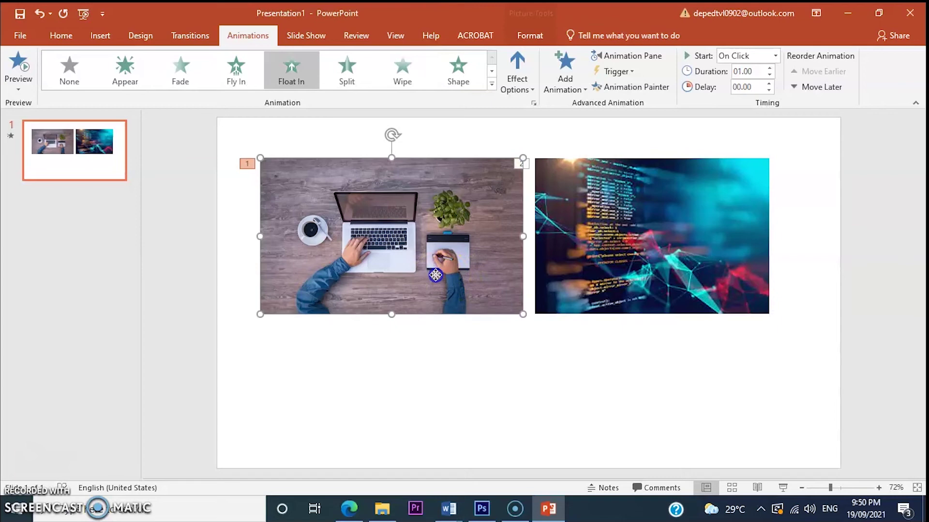
click(591, 269)
click(449, 263)
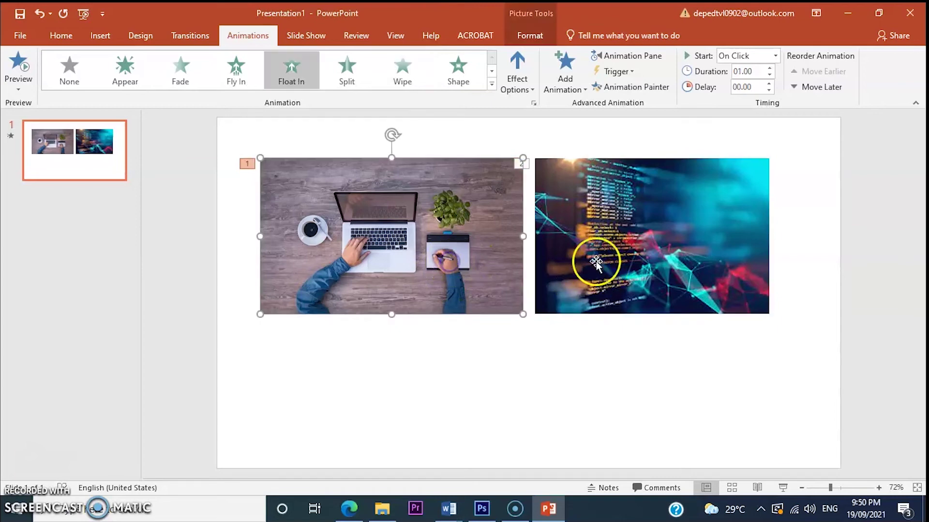
- Play the slide show to preview both animations, then exit and deselect
click(783, 490)
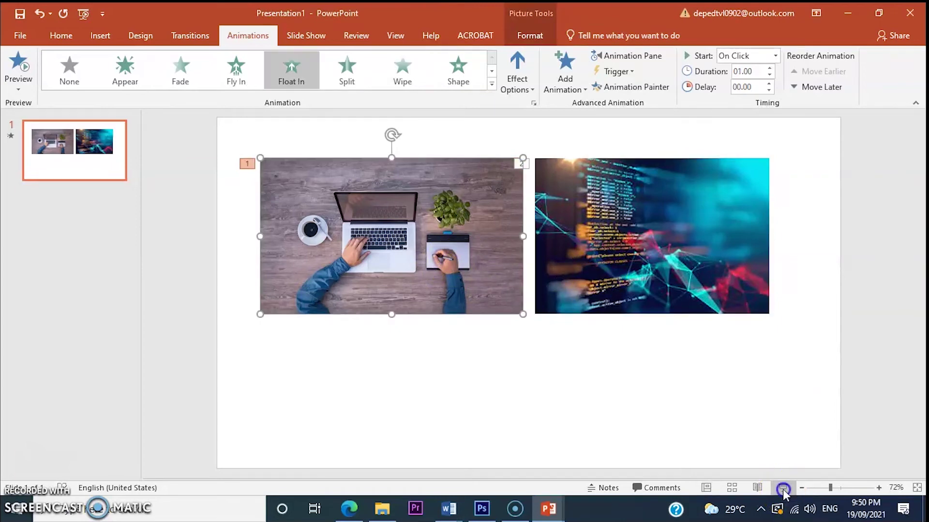
click(782, 485)
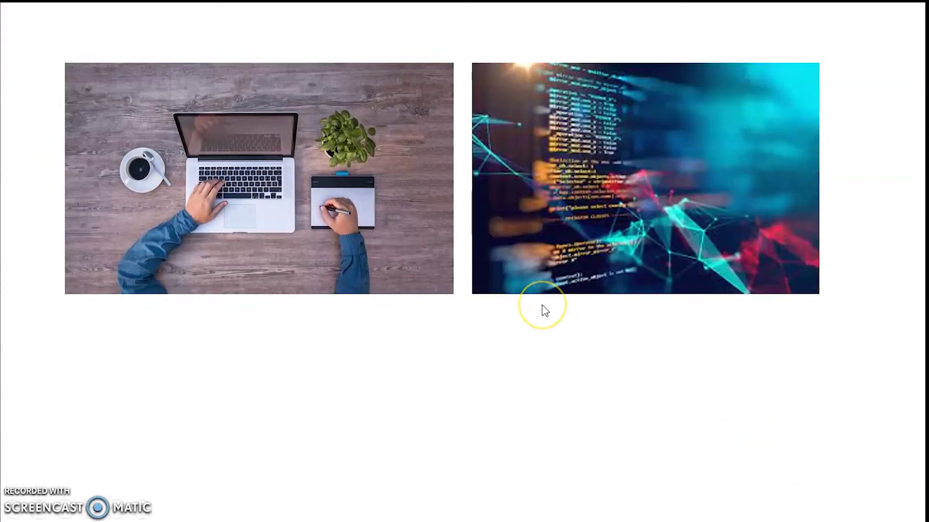
key(Escape)
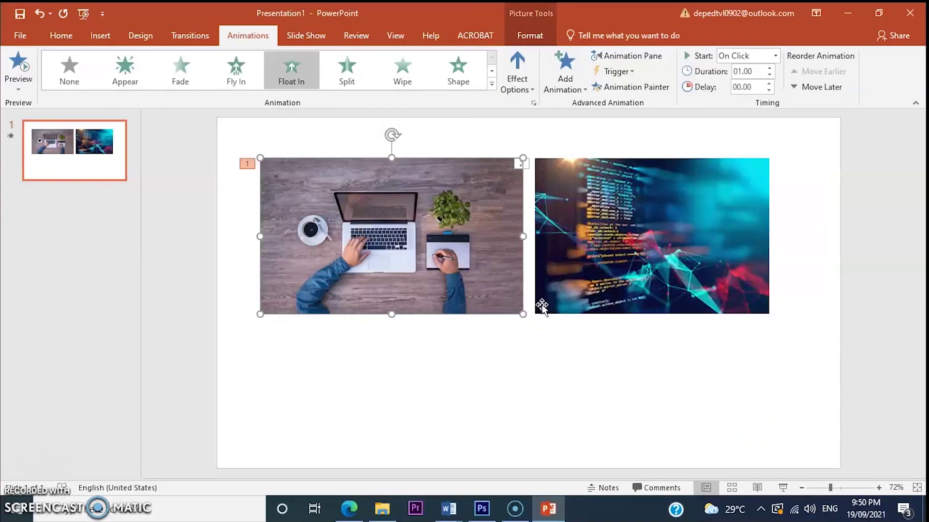
click(497, 393)
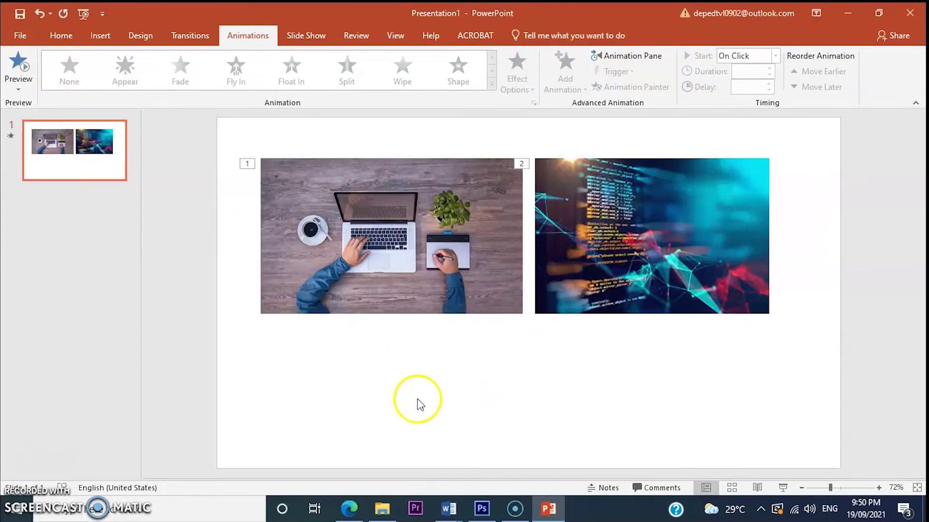
- Add a text box below the pictures reading 'Empowerment Technologies'
click(61, 35)
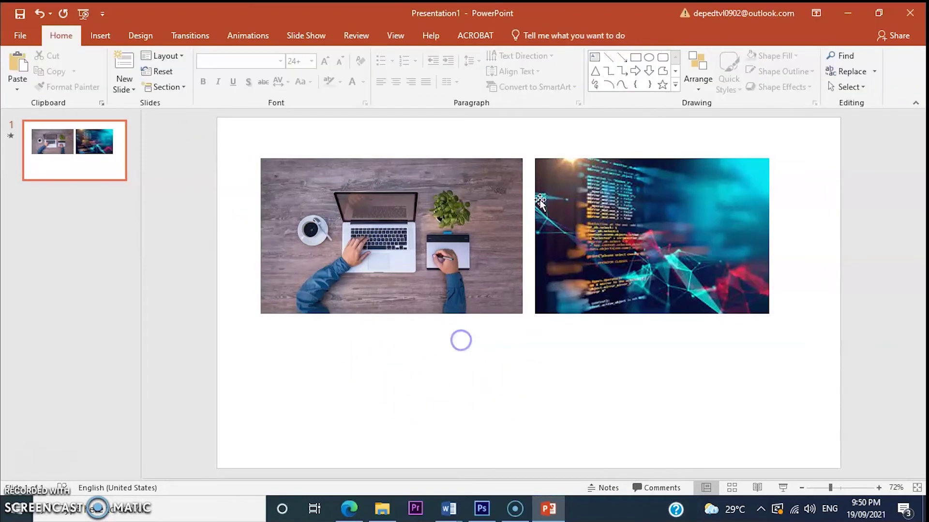
click(595, 58)
click(359, 364)
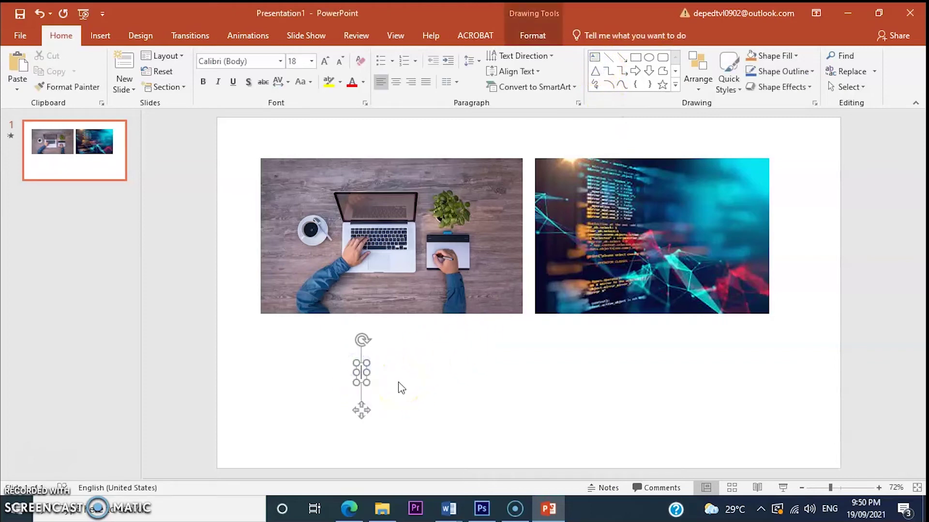
text(Empo)
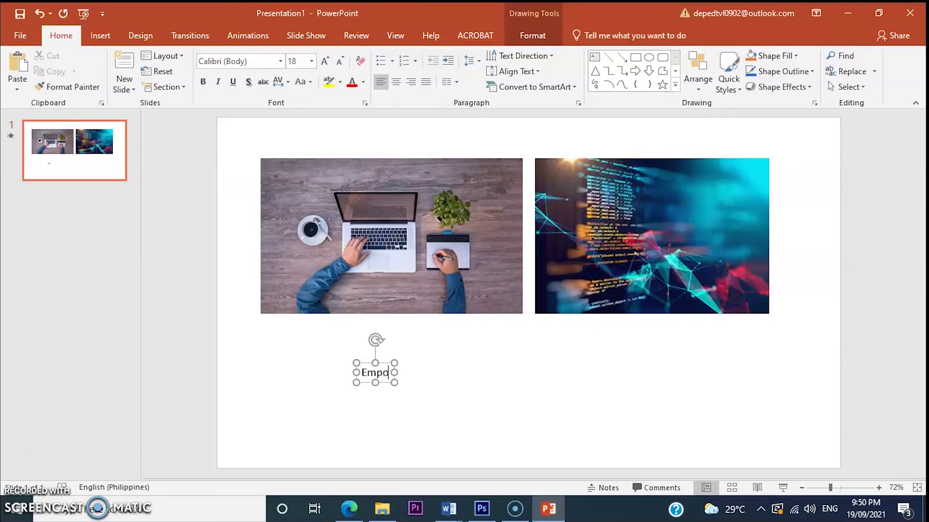
text(werment Technology)
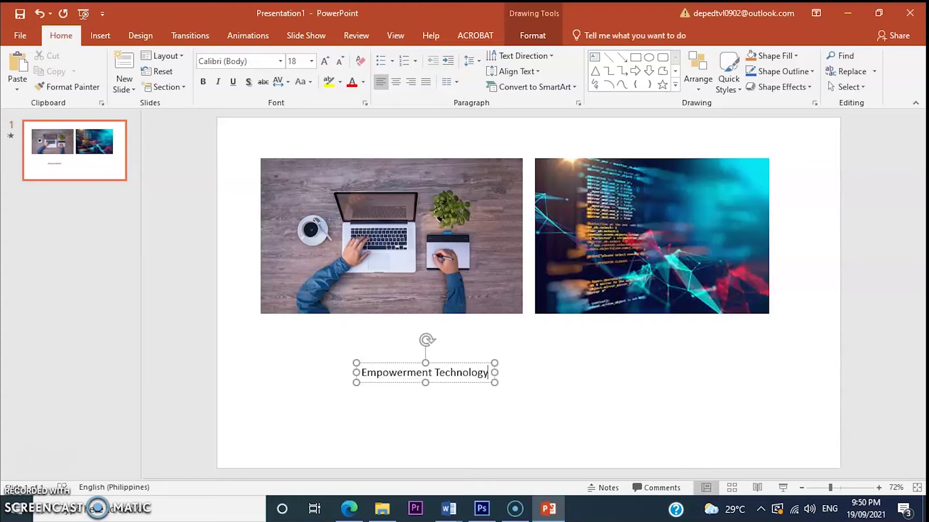
key(BackSpace)
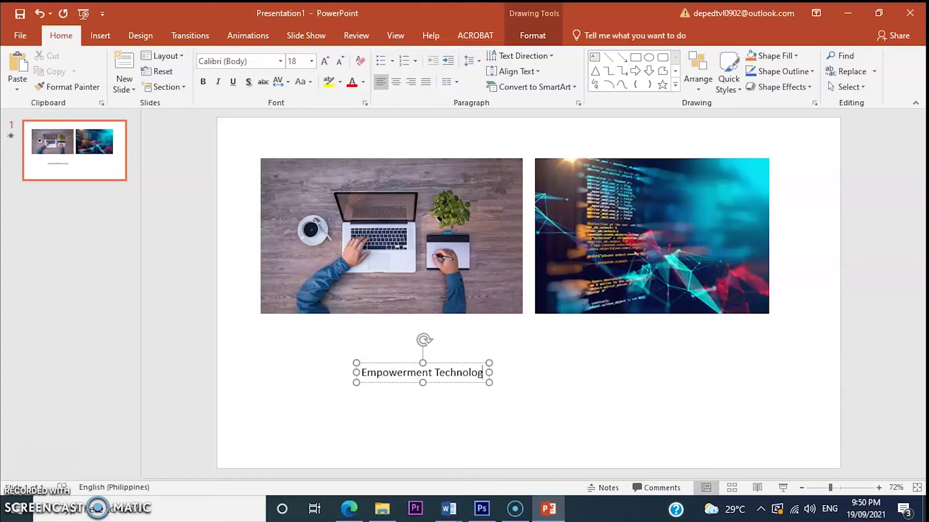
text(ies)
- Format the title text as 48 pt Adobe Gothic Std B
key(ctrl+a)
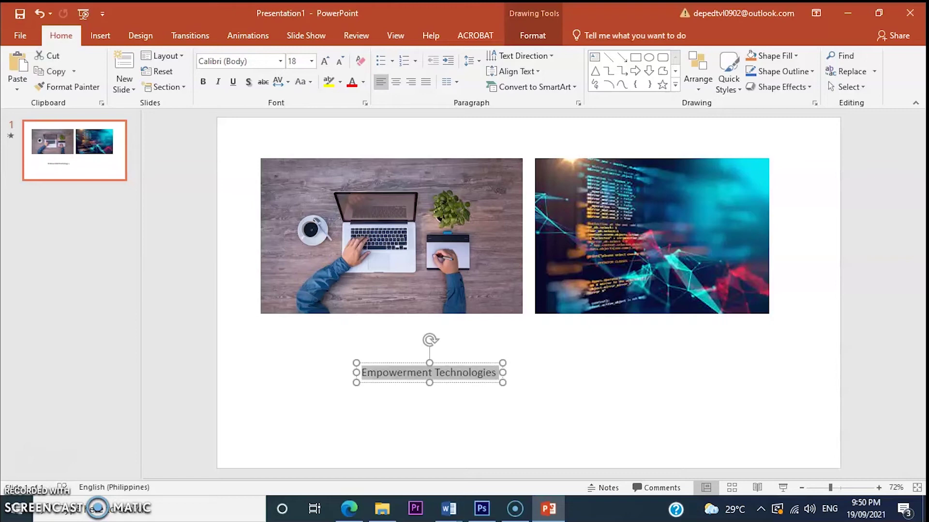
click(311, 62)
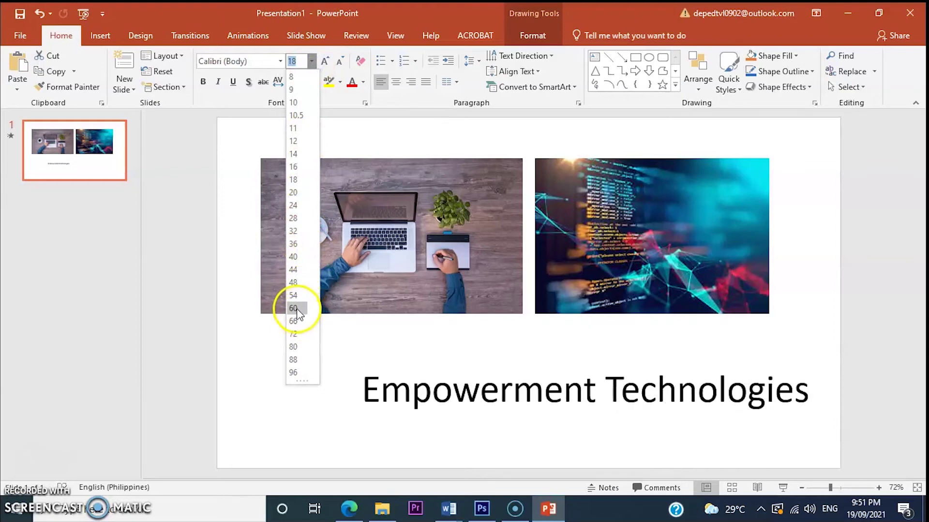
click(294, 283)
click(280, 61)
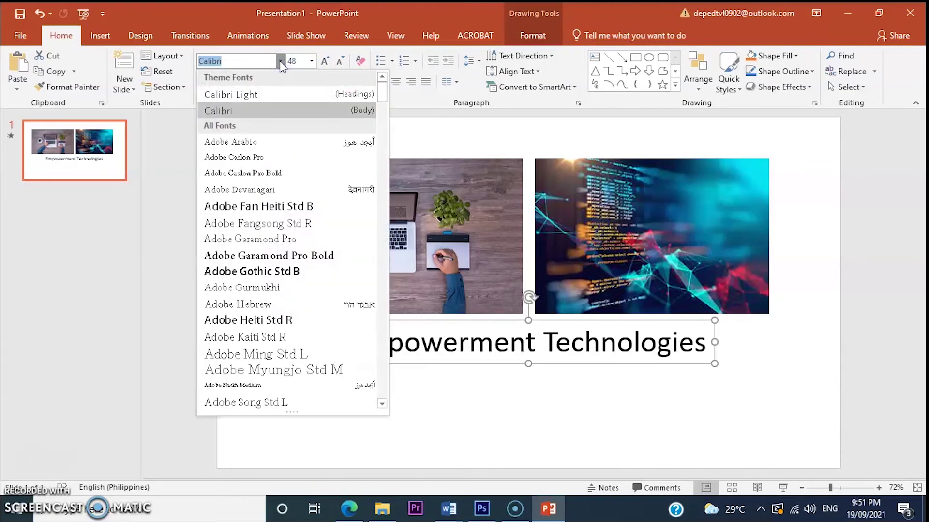
click(290, 271)
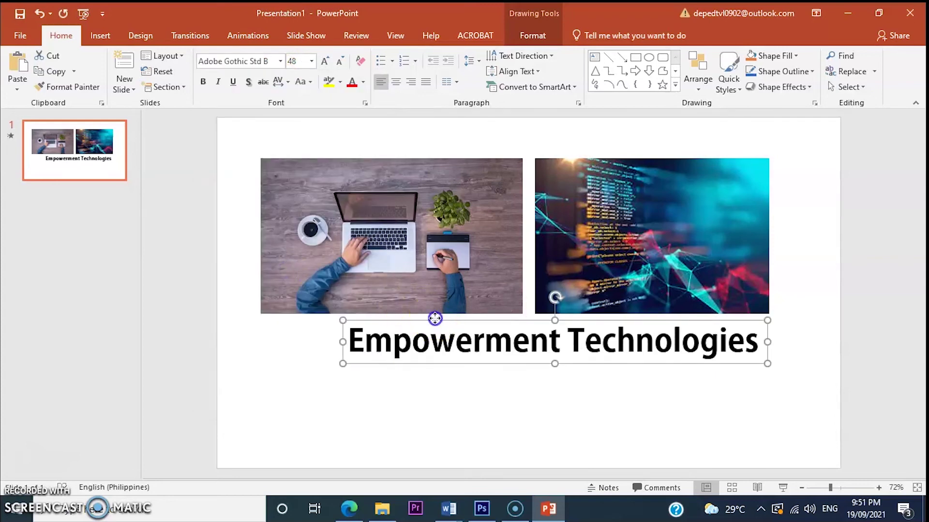
- Move both pictures further down and position the title box beneath them
drag(434, 318, 401, 343)
click(389, 278)
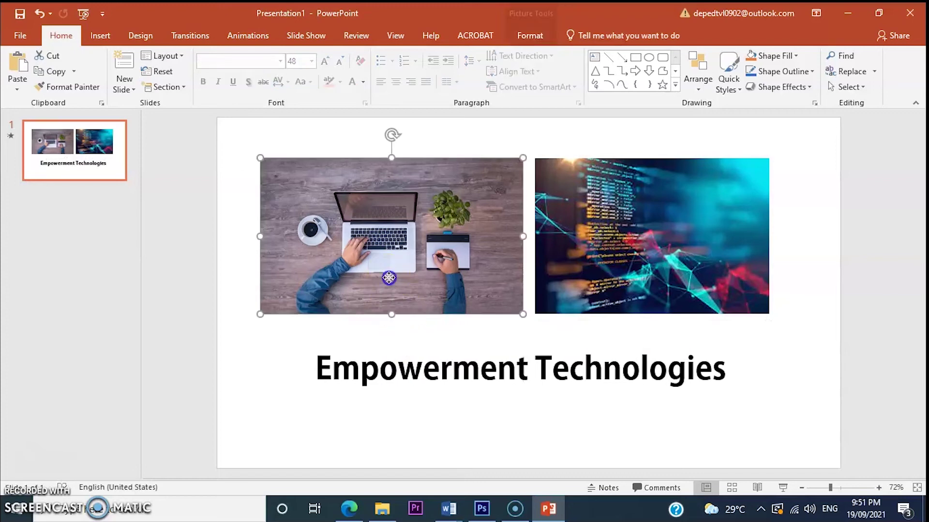
shift+click(597, 274)
drag(592, 243, 586, 266)
click(582, 375)
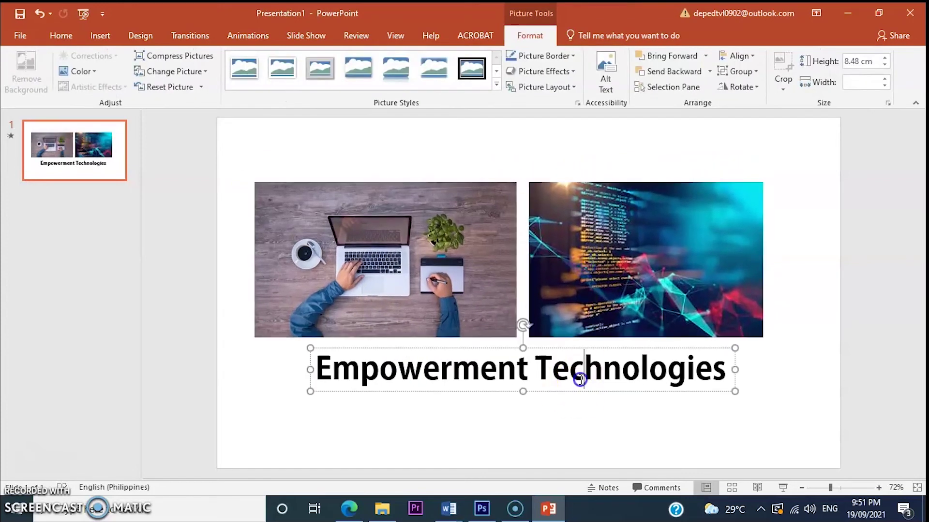
mouse_move(571, 348)
mouse_down()
mouse_move(570, 338)
mouse_move(569, 346)
mouse_up()
click(599, 424)
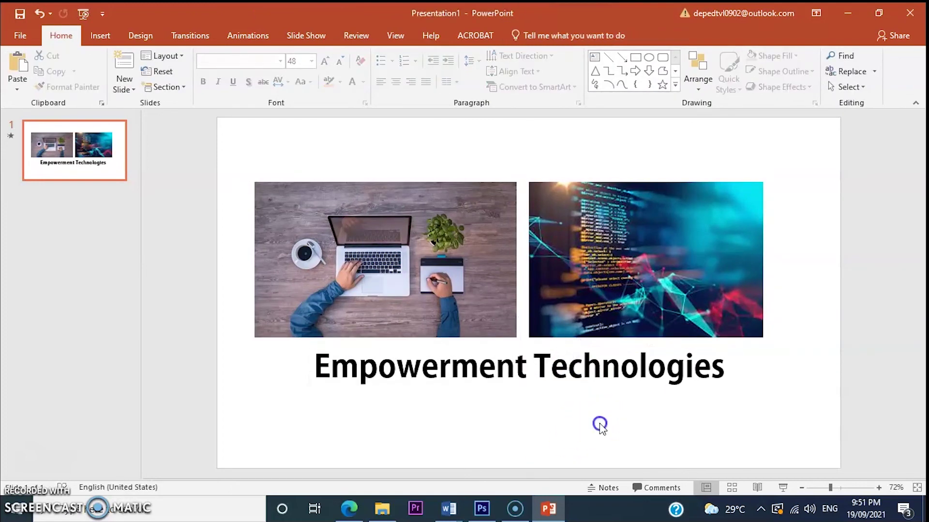
click(438, 375)
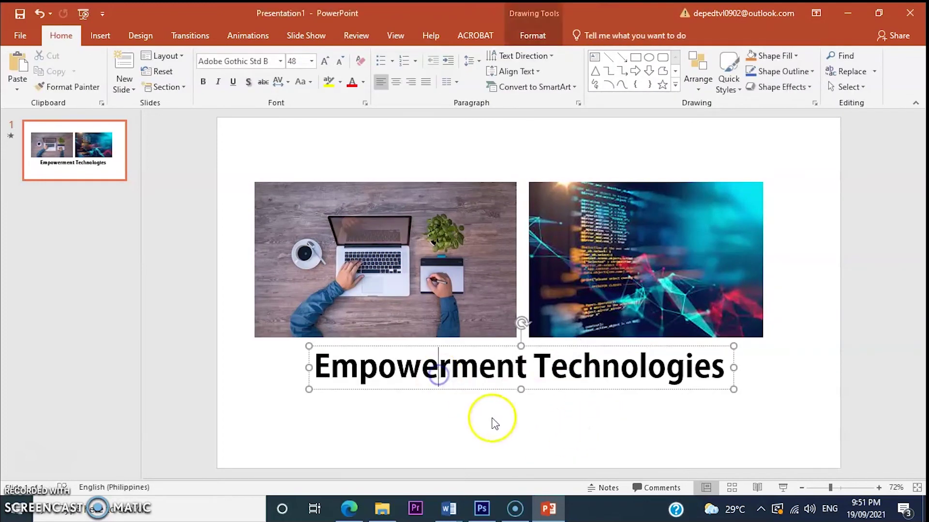
click(482, 390)
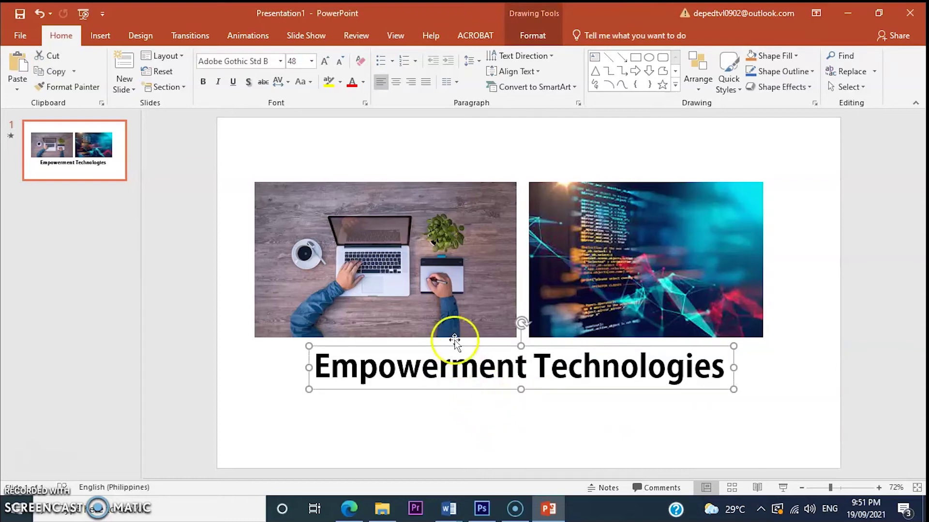
click(237, 38)
- Give the title a Zoom entrance animation, then preview it in the slide show
click(491, 83)
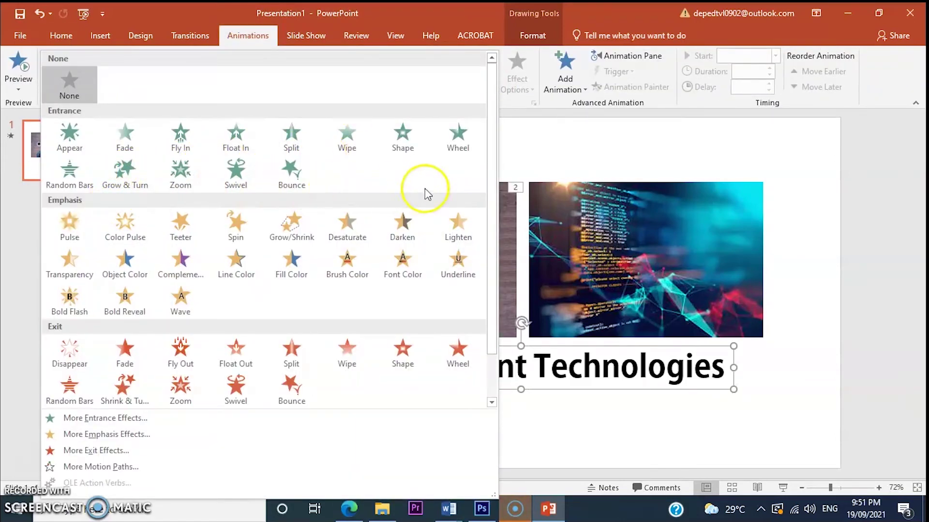
click(177, 173)
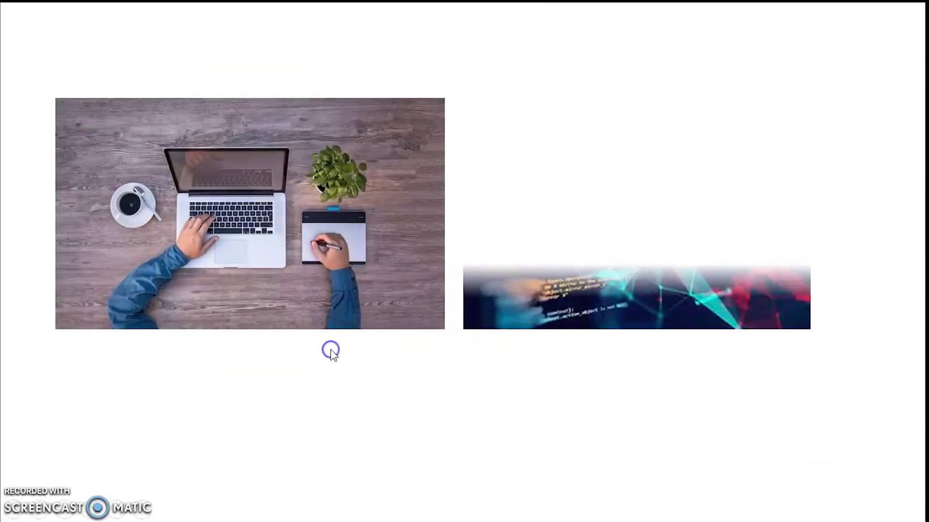
click(331, 350)
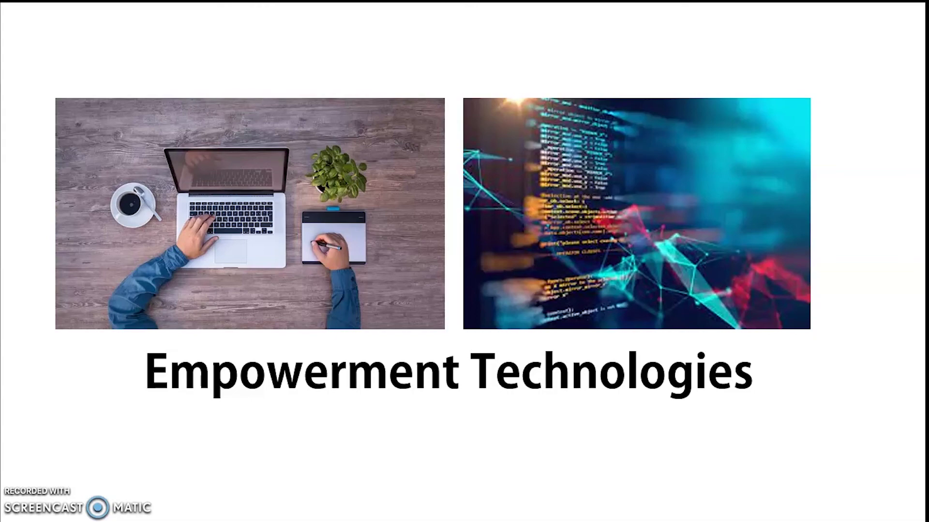
key(Escape)
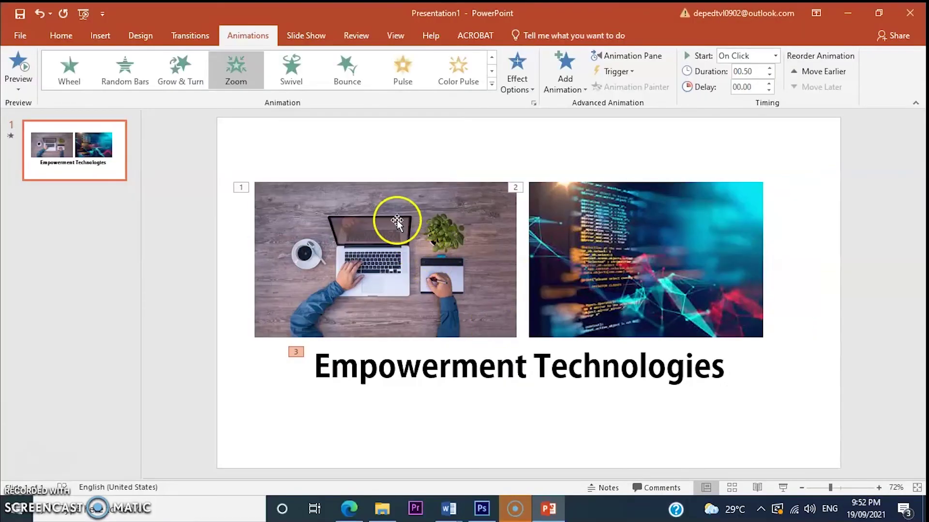
- Set the laptop picture to start With Previous and the code picture After Previous
click(397, 221)
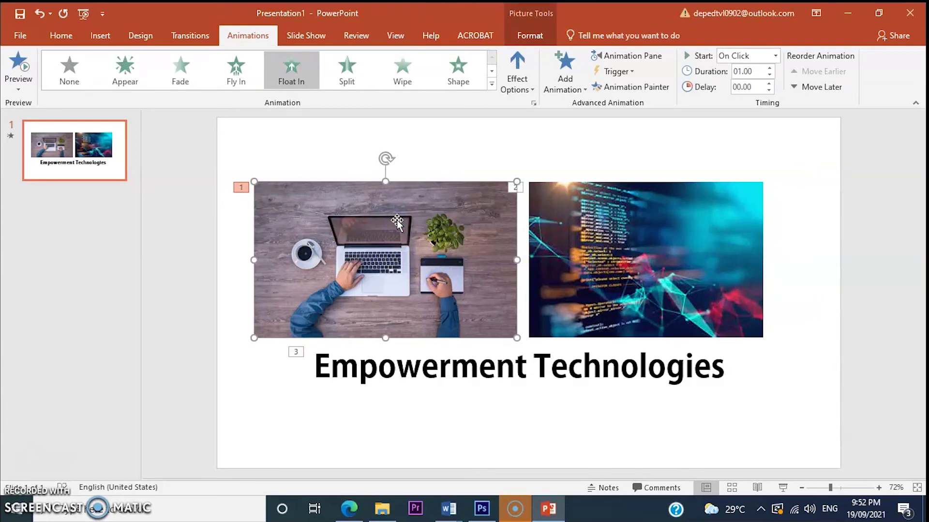
click(776, 56)
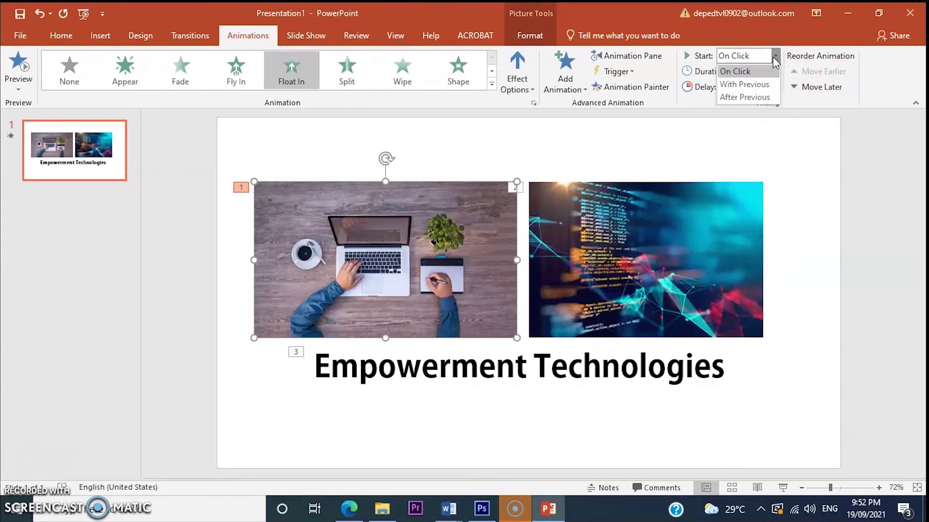
click(758, 87)
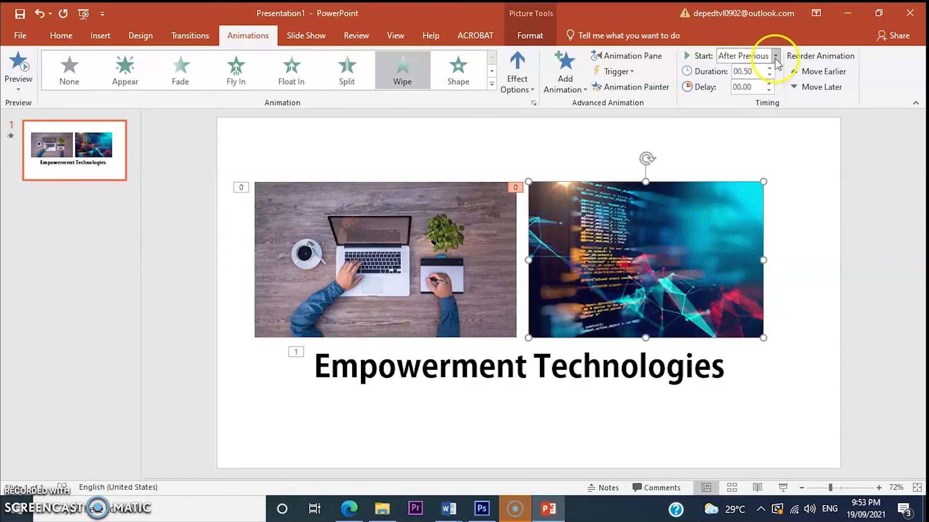
click(776, 55)
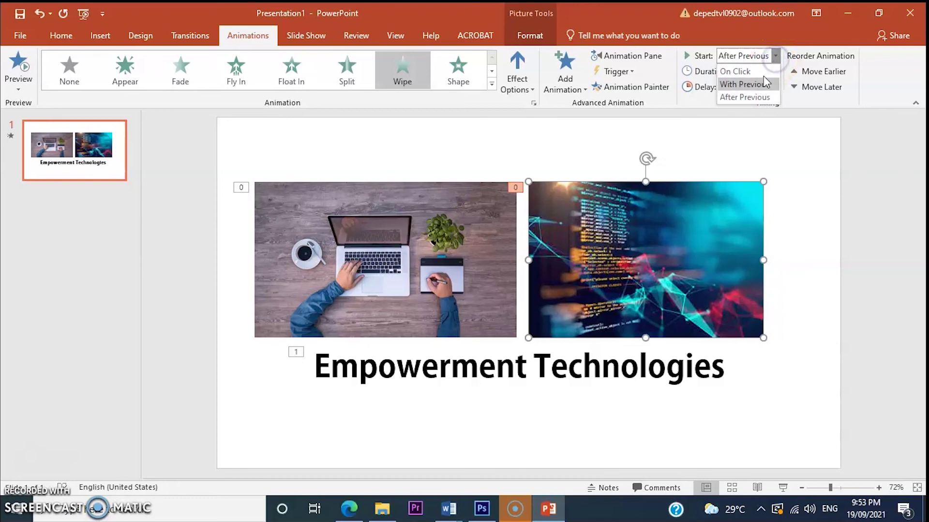
click(744, 84)
click(774, 56)
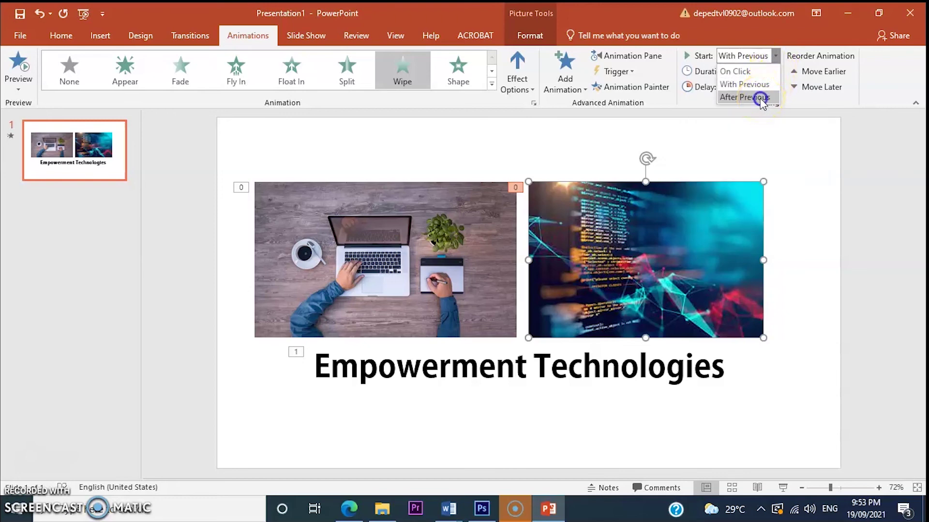
click(745, 97)
- Set the title's animation to start After Previous
click(543, 367)
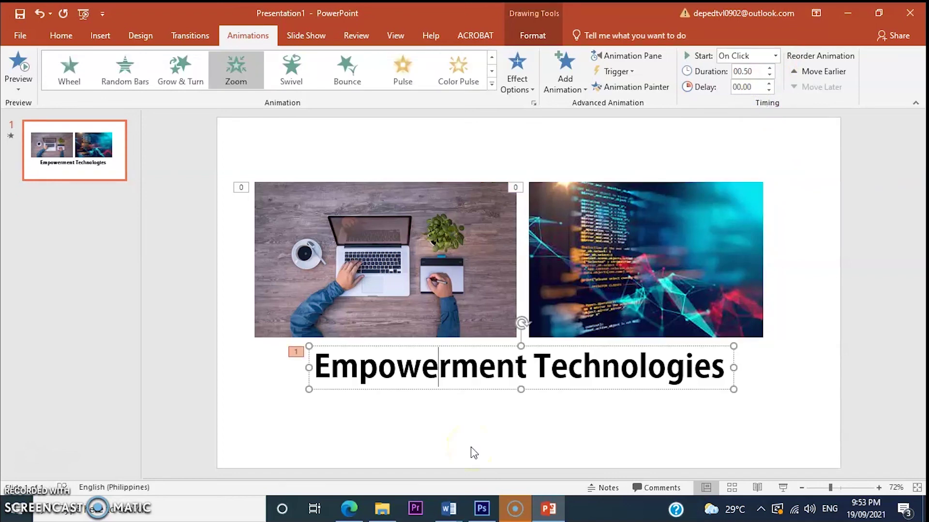
click(484, 390)
click(775, 55)
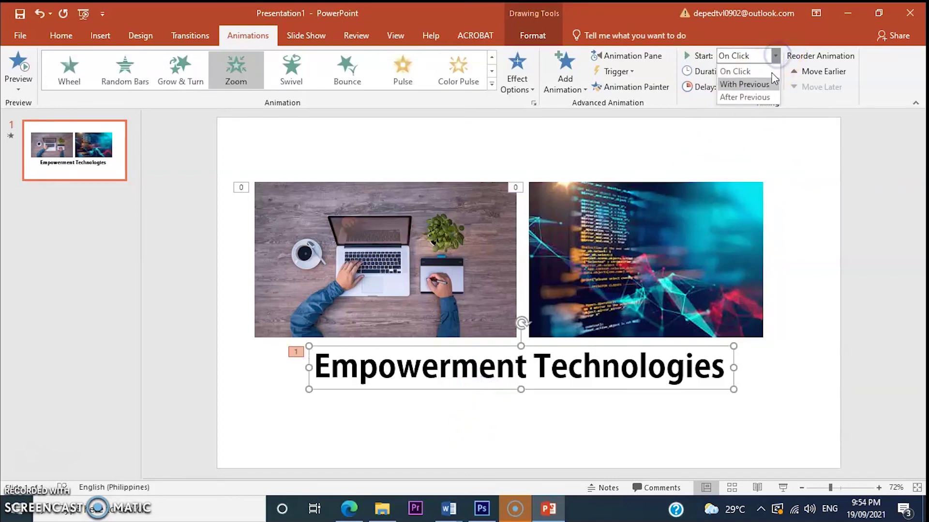
click(760, 97)
click(532, 391)
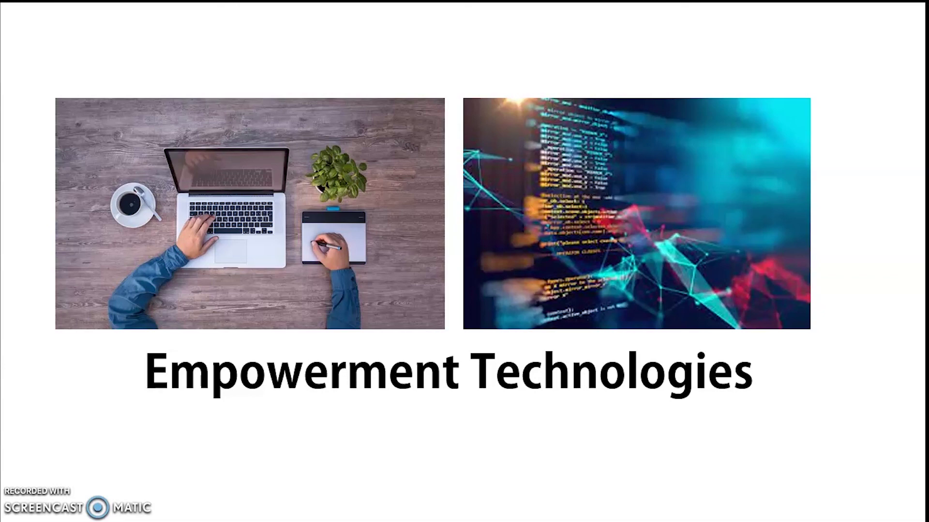
- Run the slide show to watch both pictures and the title animate automatically
click(779, 489)
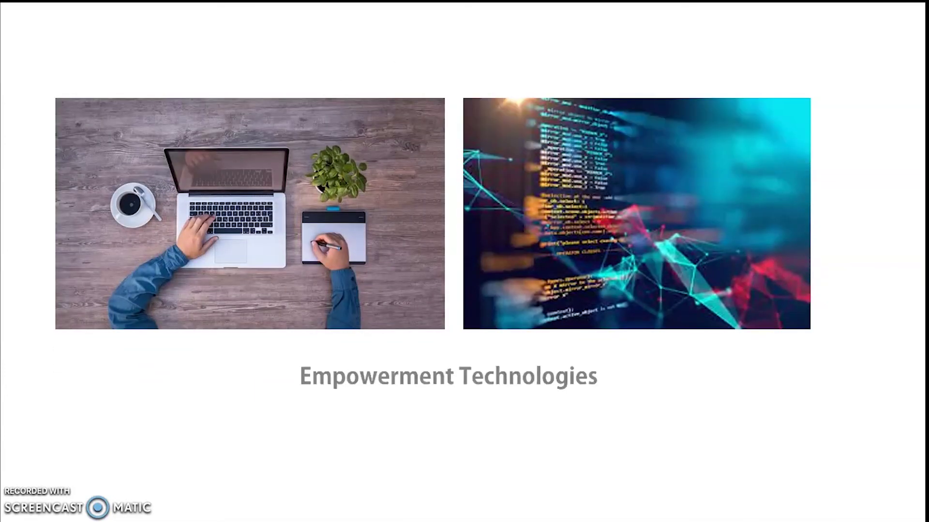